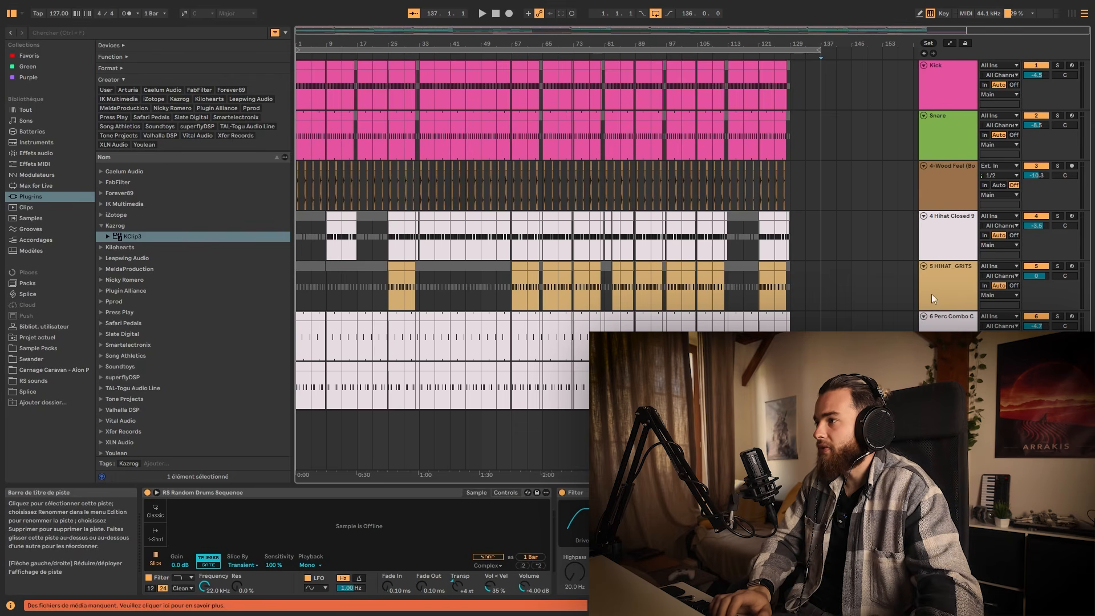
Fold the Snare, Hihat Closed and HIHAT_GRITS tracks to their minimum height.
left_click(939, 132)
key("Left")
left_click(946, 199)
key("Left")
left_click(950, 219)
key("Left")
left_click(950, 219)
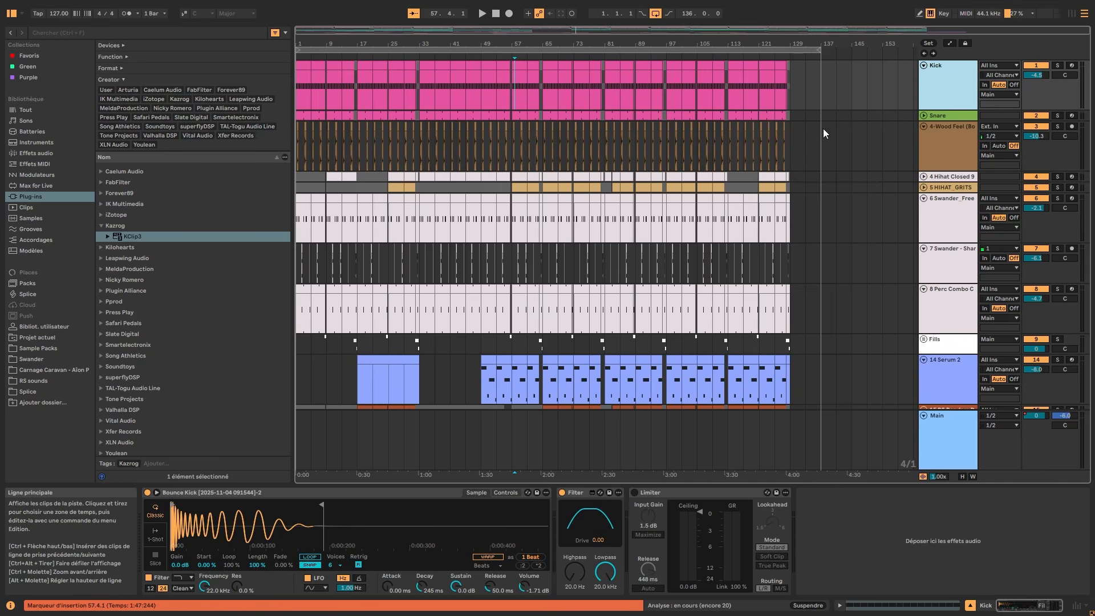
Group all the drum and percussion tracks from Kick through Perc Combo C into one group track.
left_click(958, 116)
left_click(956, 146, "ctrl")
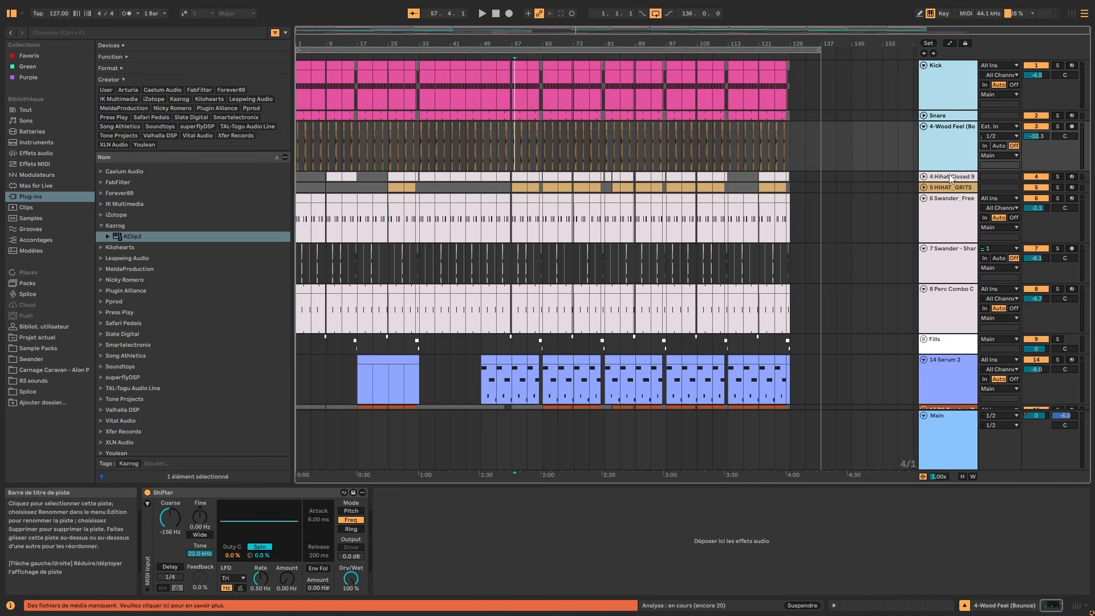
left_click(949, 176, "ctrl")
left_click(949, 187, "ctrl")
left_click(949, 202, "ctrl")
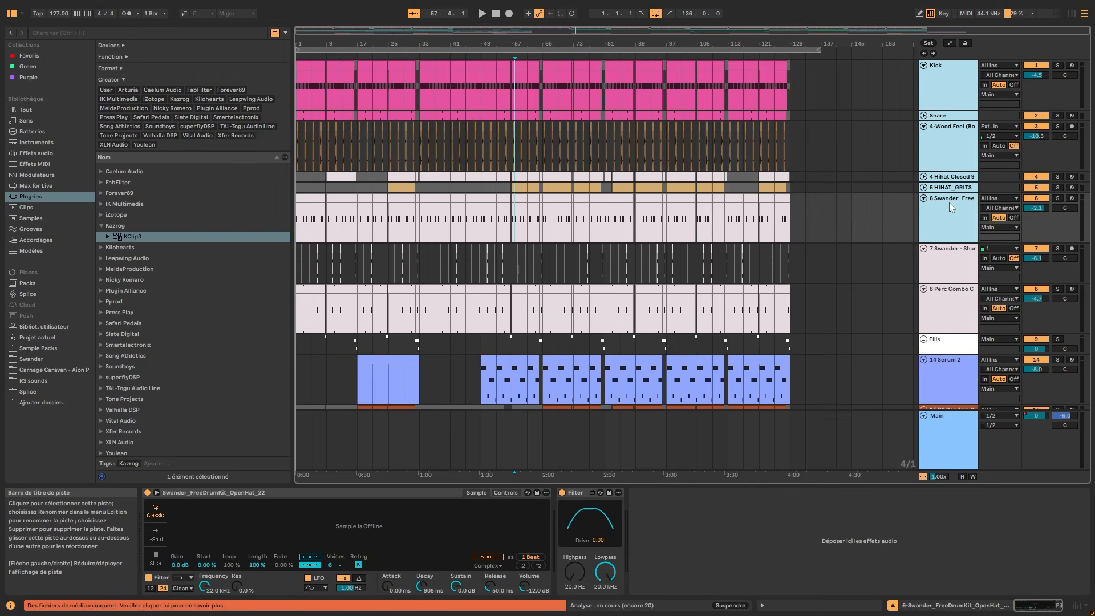
left_click(943, 258, "ctrl")
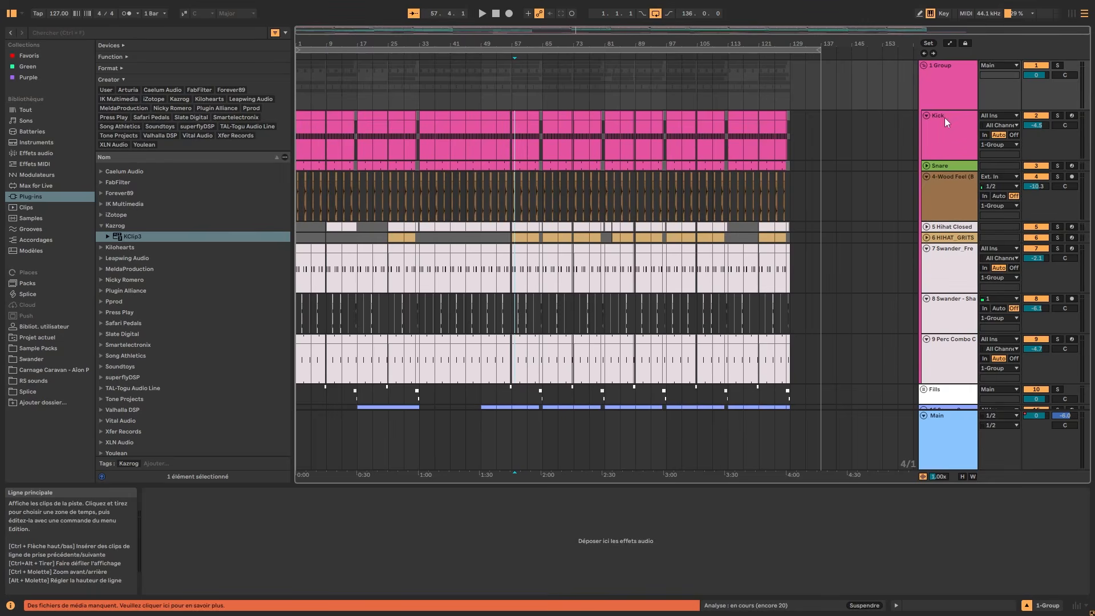
key("ctrl+g")
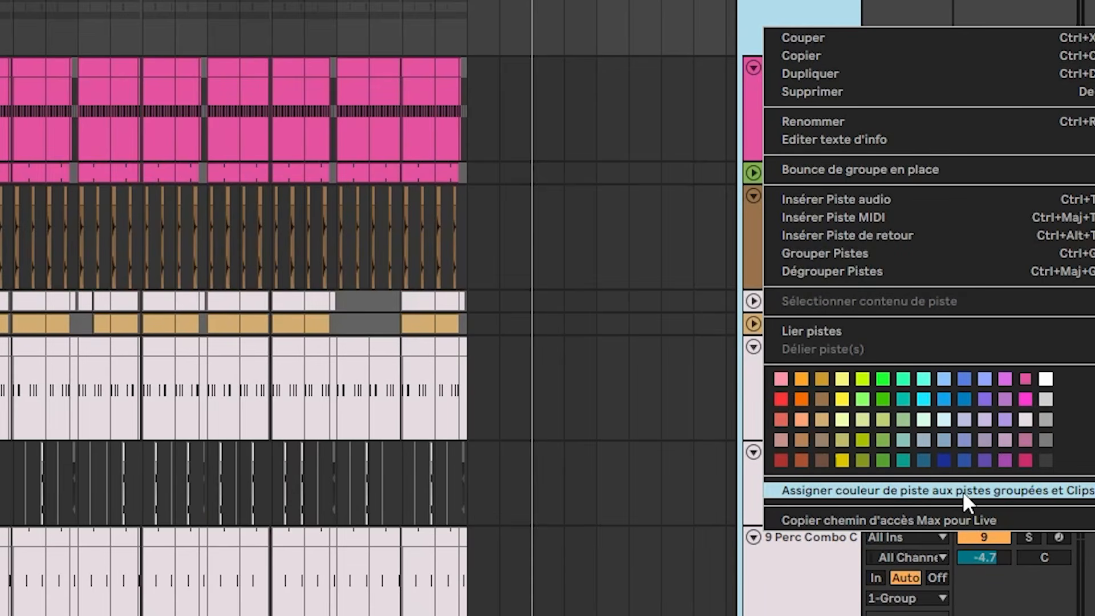
Assign the new group's pink track colour to all of its grouped tracks and clips.
left_click(994, 491)
left_click(830, 540)
left_click(830, 485)
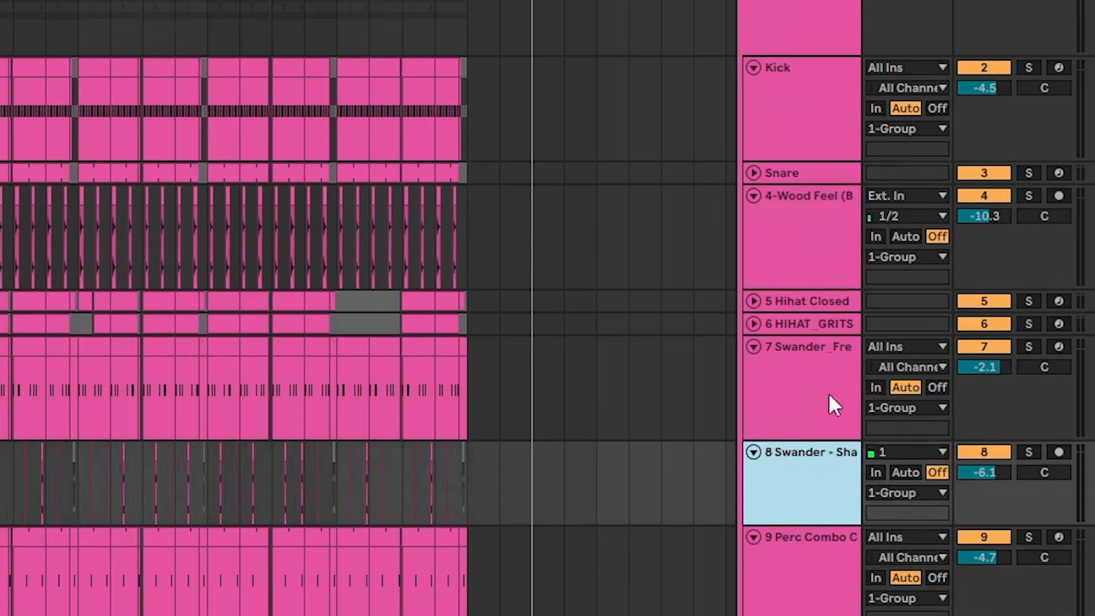
left_click(812, 279)
Unfold all tracks inside the drum group, from Kick to Perc Combo C.
left_click(784, 144)
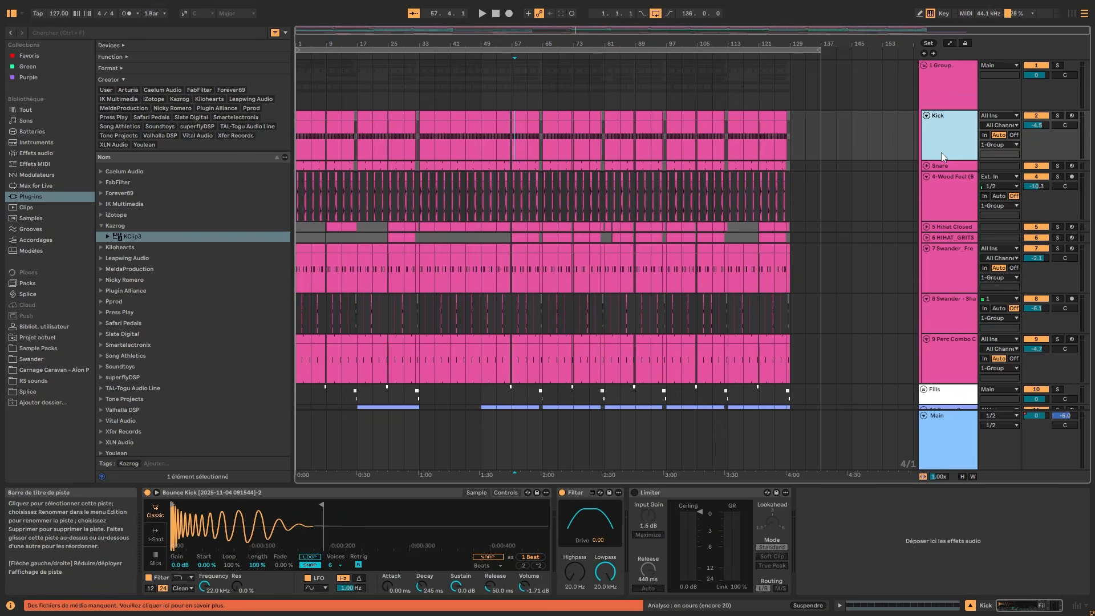
key("u")
key("u")
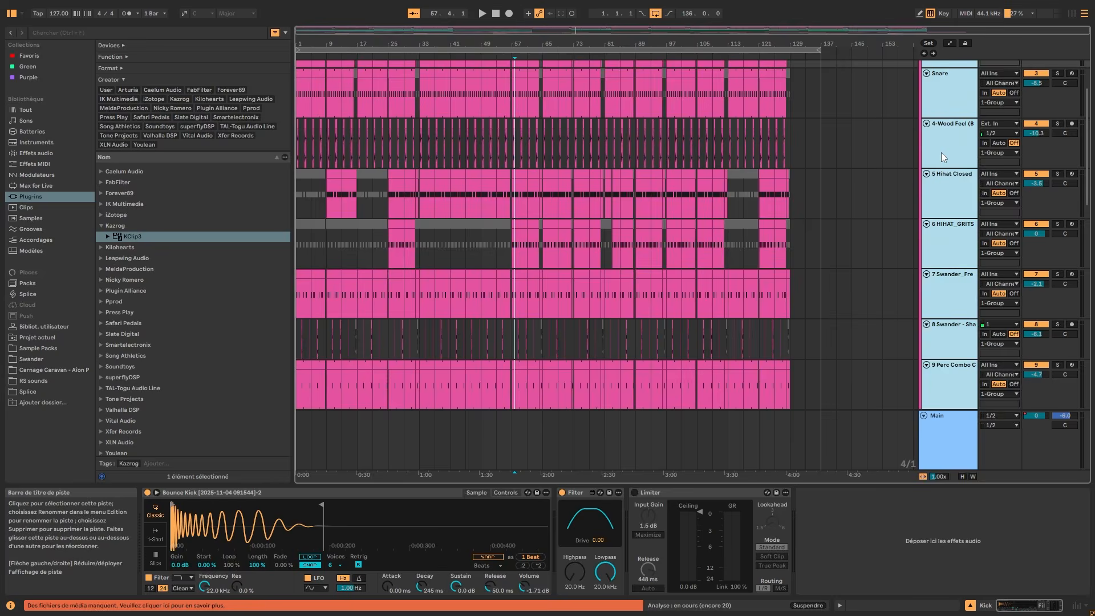
key("u")
scroll(913, 146, "up", 2)
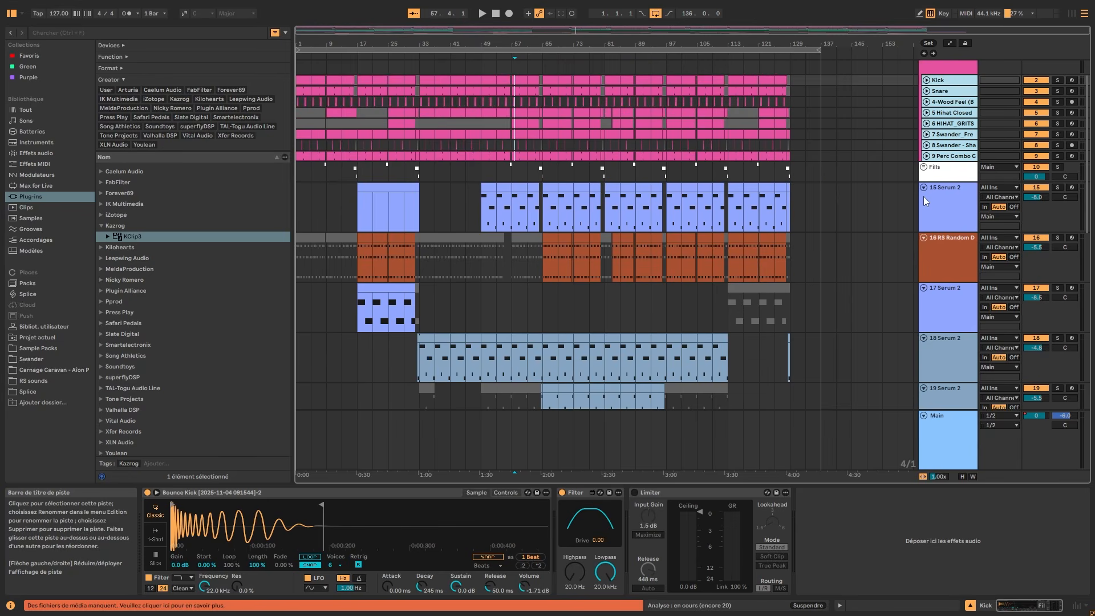
key("u")
scroll(938, 195, "up", 3)
scroll(956, 190, "up", 2)
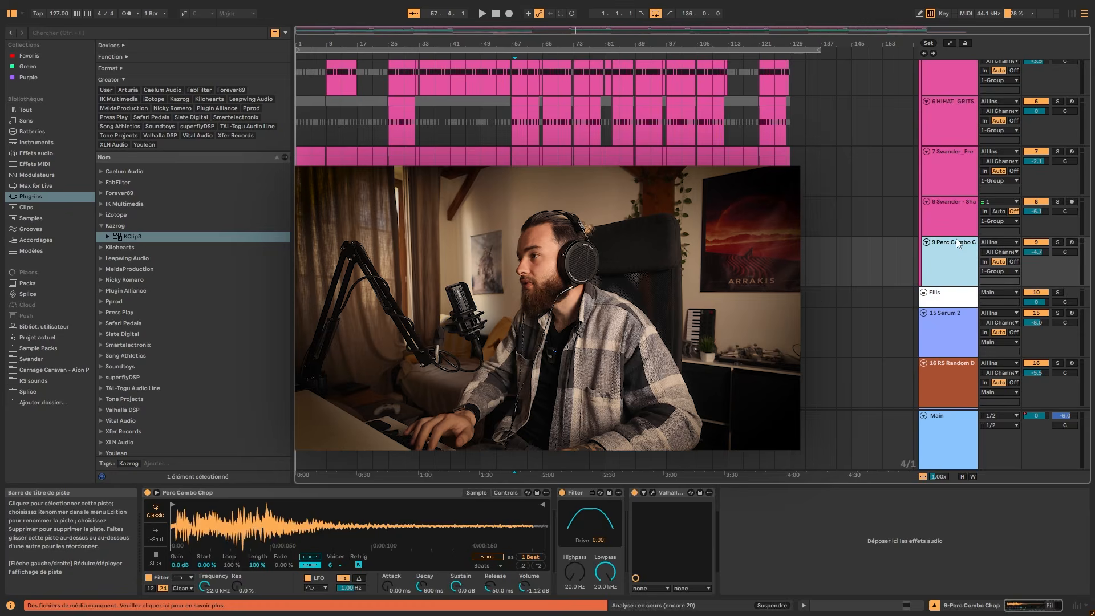
key("Up")
key("Up")
key("Up")
key("Up")
key("Up")
key("Up")
key("Up")
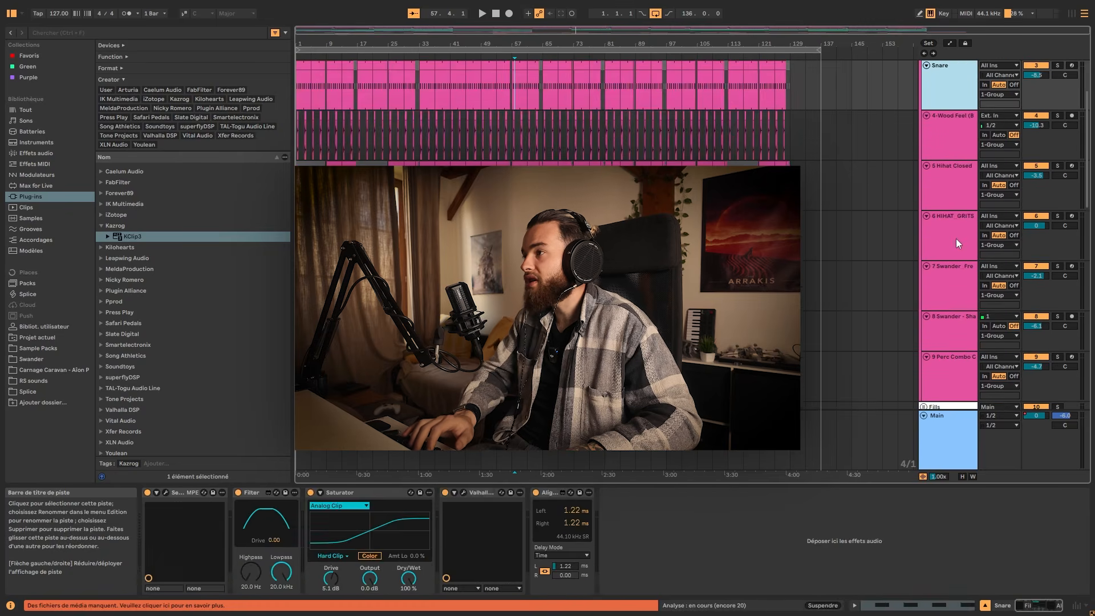
key("Down")
key("Down")
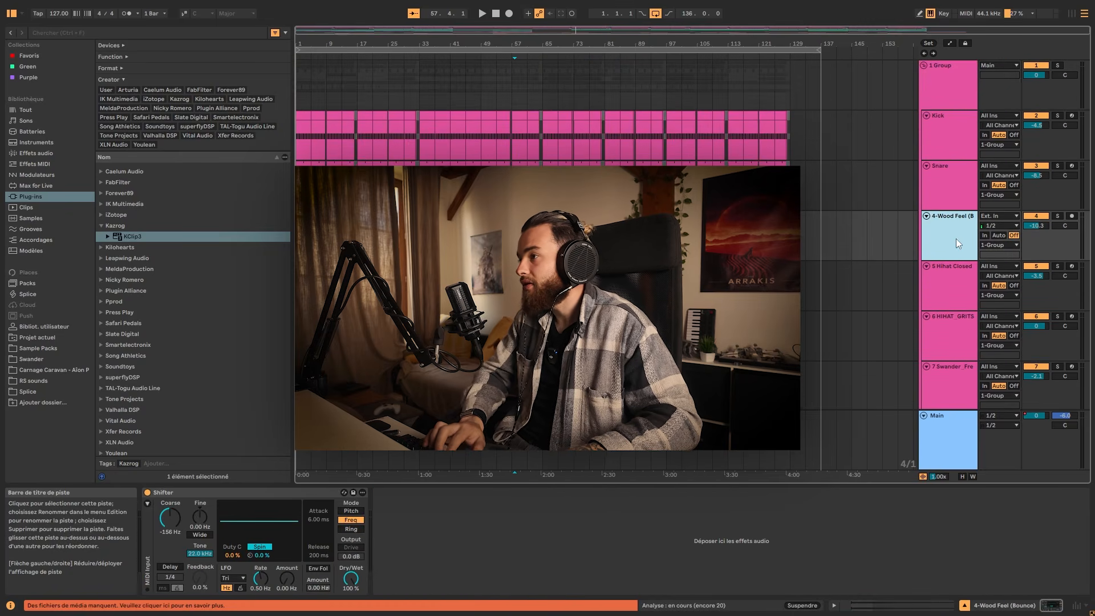
key("shift+Down")
key("shift+Down")
key("shift+Down")
key("shift+Down")
key("shift+Down")
key("shift+Up")
key("shift+Up")
key("Up")
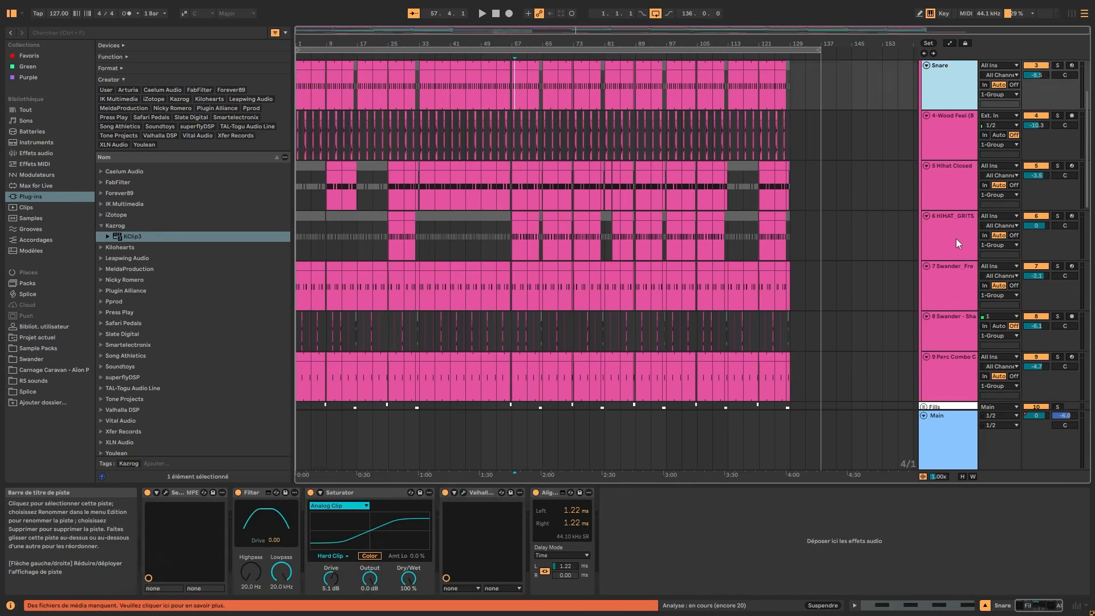
Group the tracks from 4-Wood Feel through Perc Combo C into a nested group inside the drum group.
key("Down")
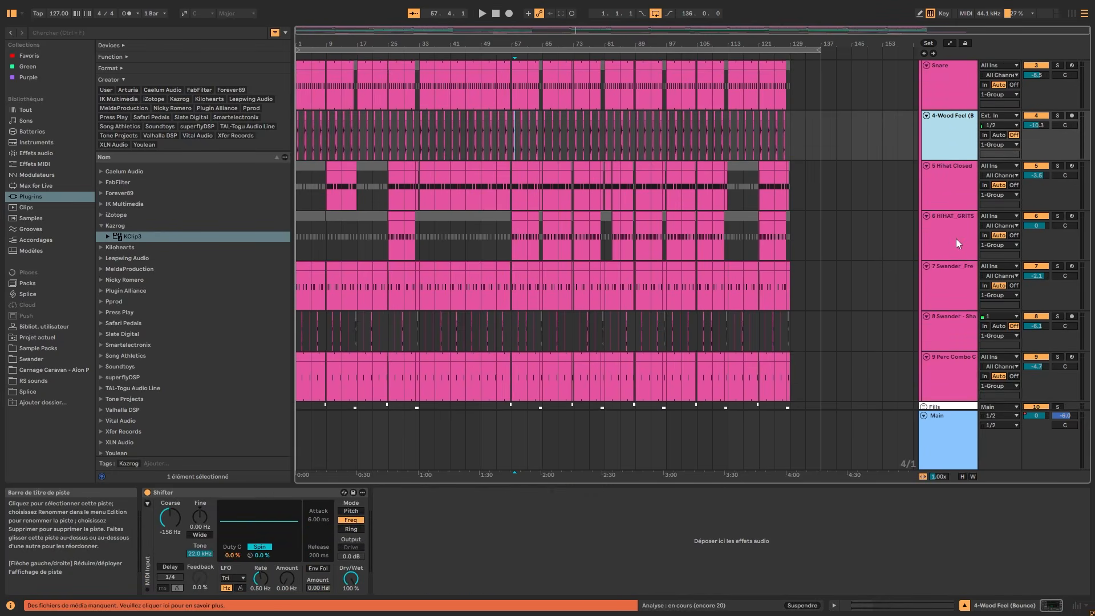
key("shift+Down")
key("shift+Down")
key("shift+Down")
key("shift+Down")
key("shift+Down")
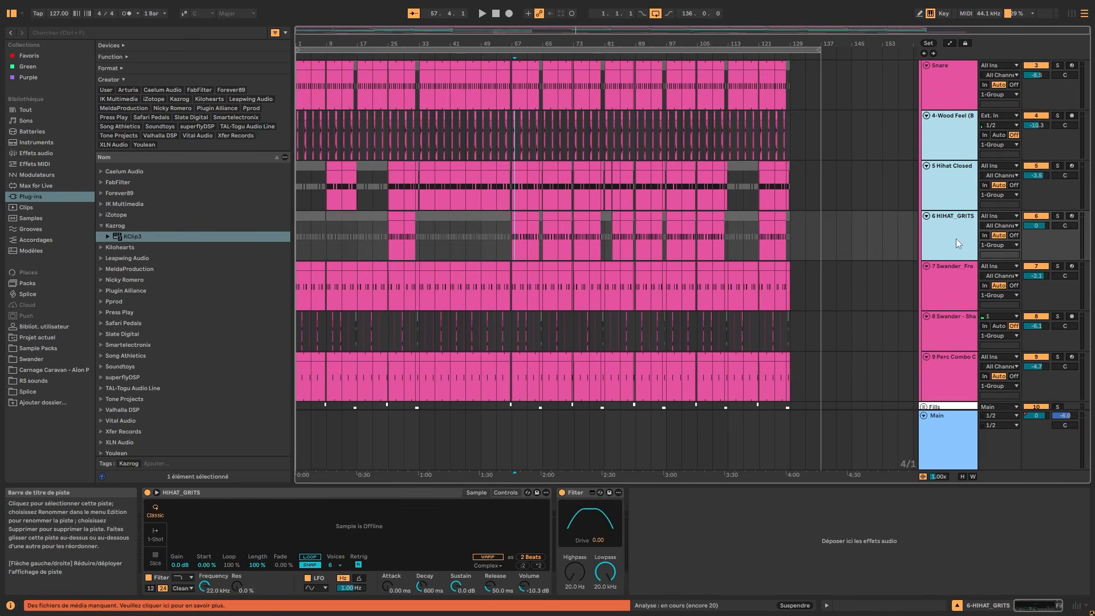
scroll(956, 238, "down", 1)
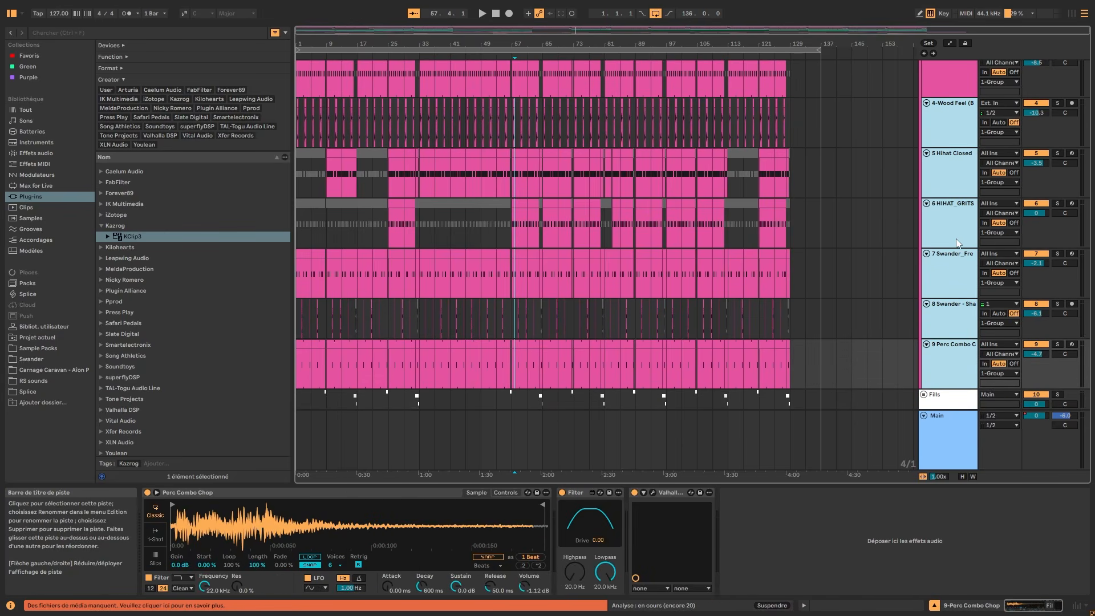
key("ctrl+g")
scroll(937, 185, "up", 2)
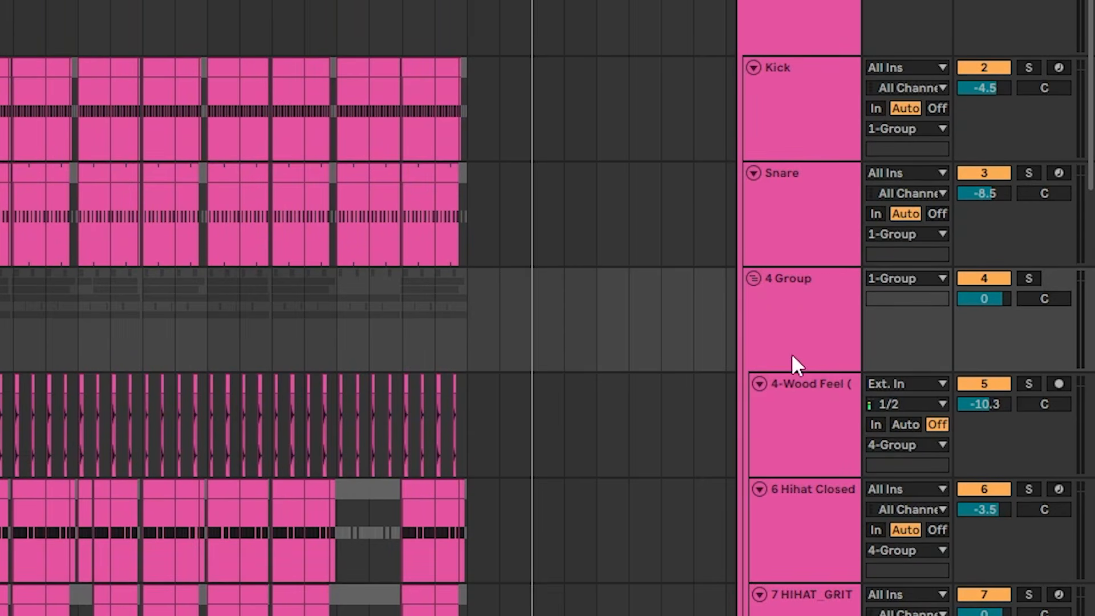
Colour the nested percussion group purple and assign that colour to its grouped tracks and clips.
double_click(792, 353)
double_click(771, 298)
double_click(771, 296)
right_click(778, 89)
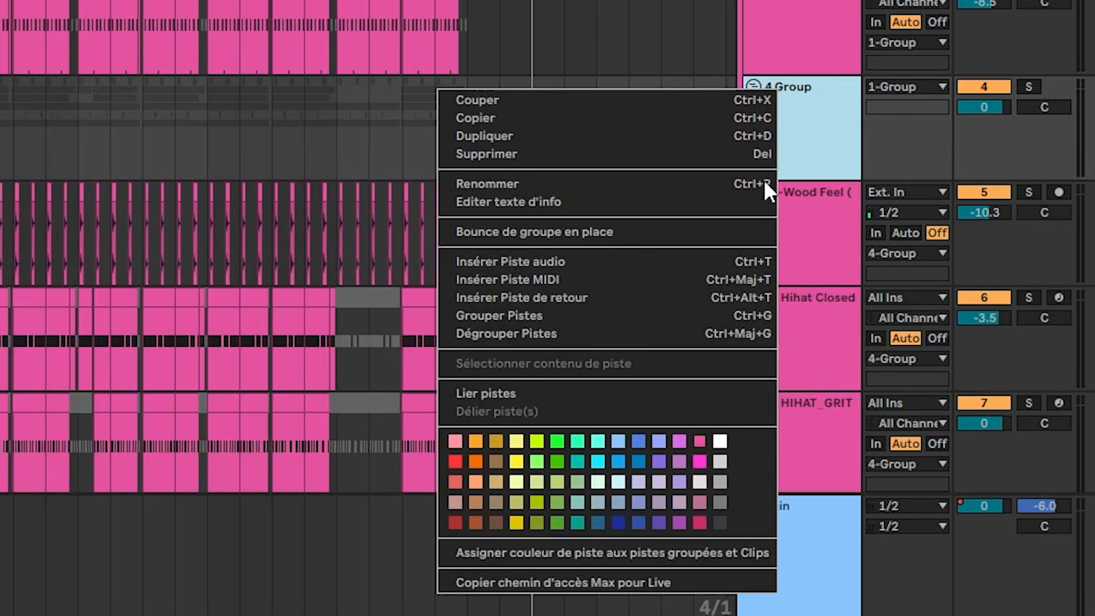
left_click(776, 43)
right_click(783, 112)
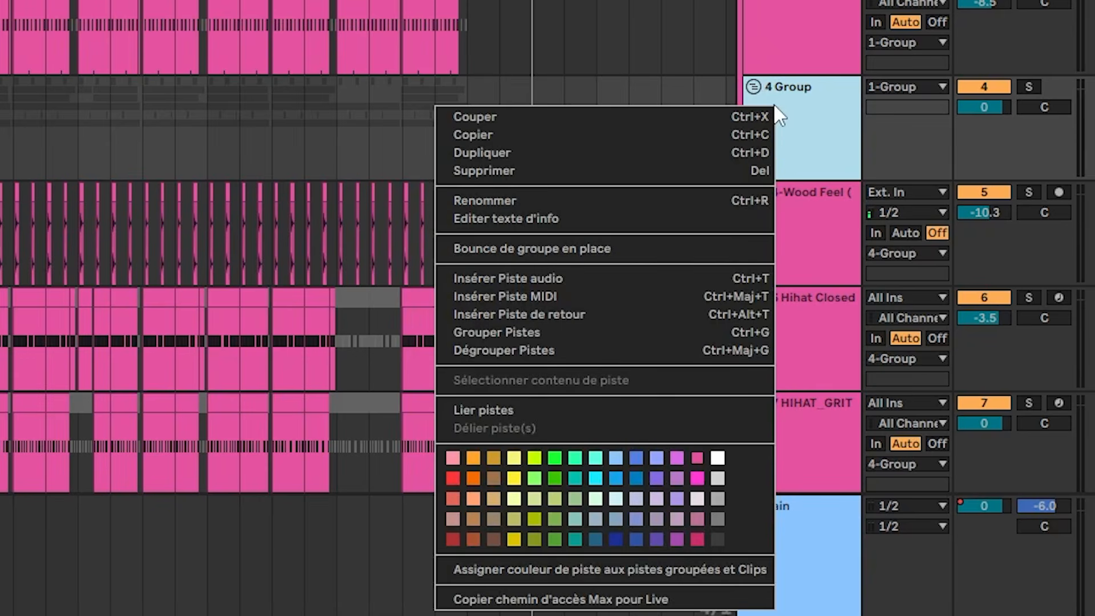
left_click(677, 479)
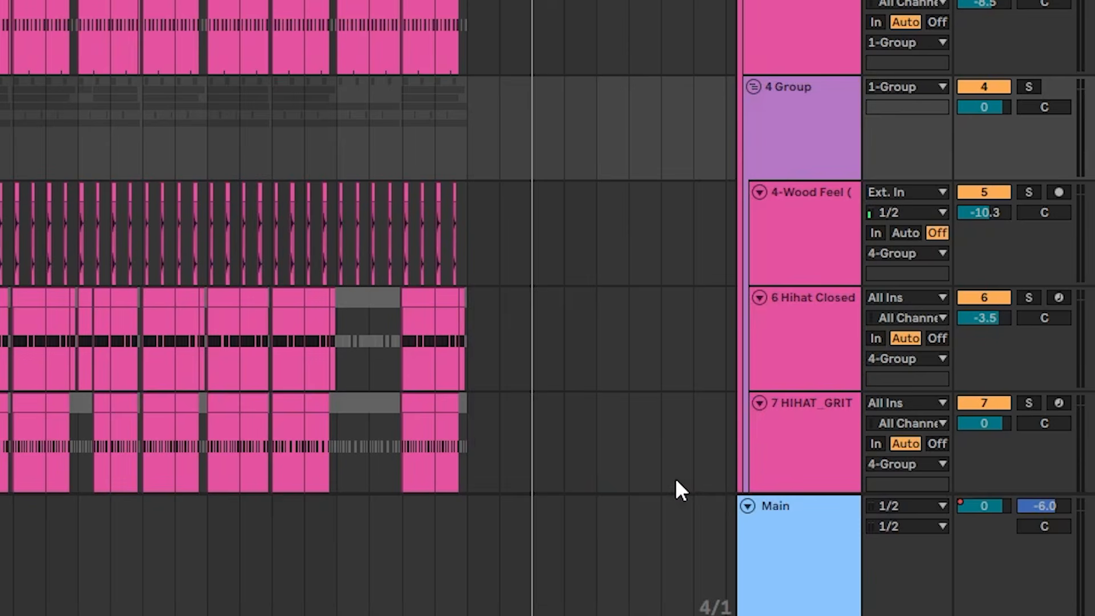
right_click(819, 135)
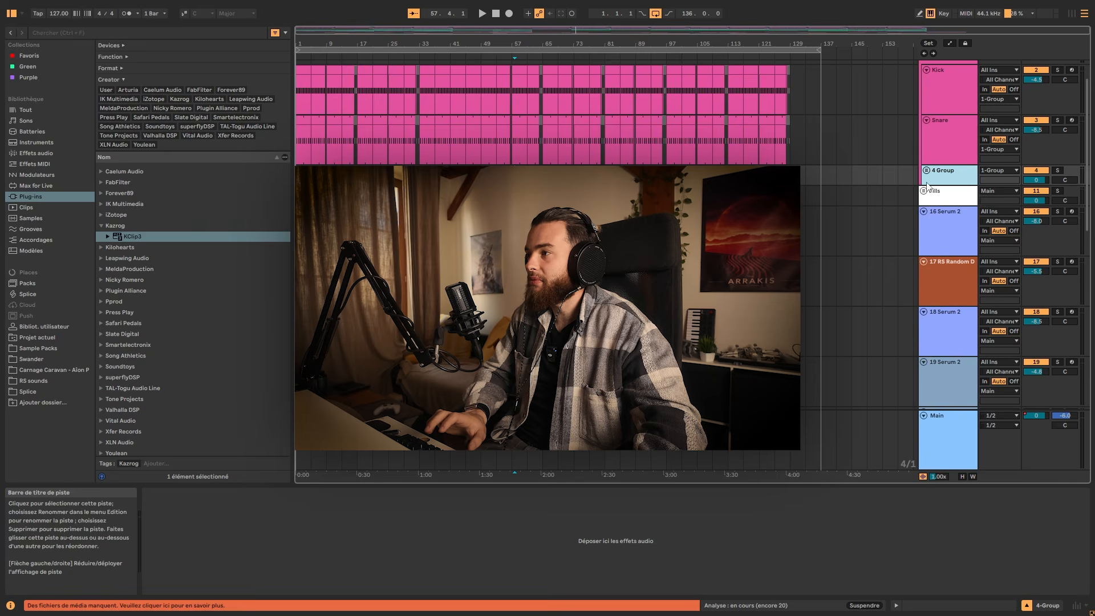
Fold the nested percussion group and the main drum group containing it.
left_click(940, 211)
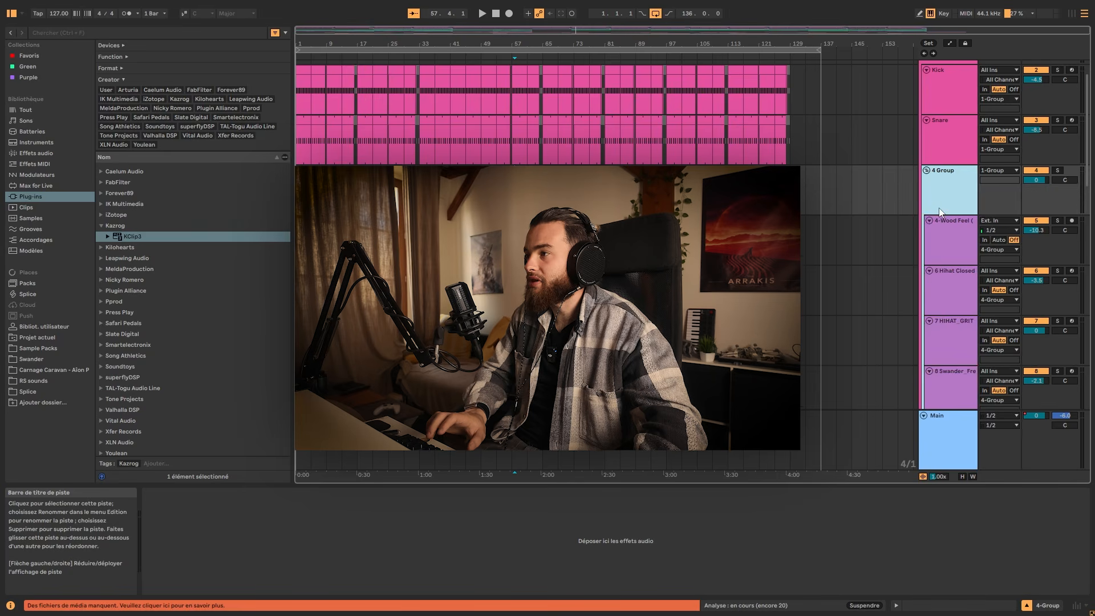
key("Left")
scroll(949, 223, "up", 2)
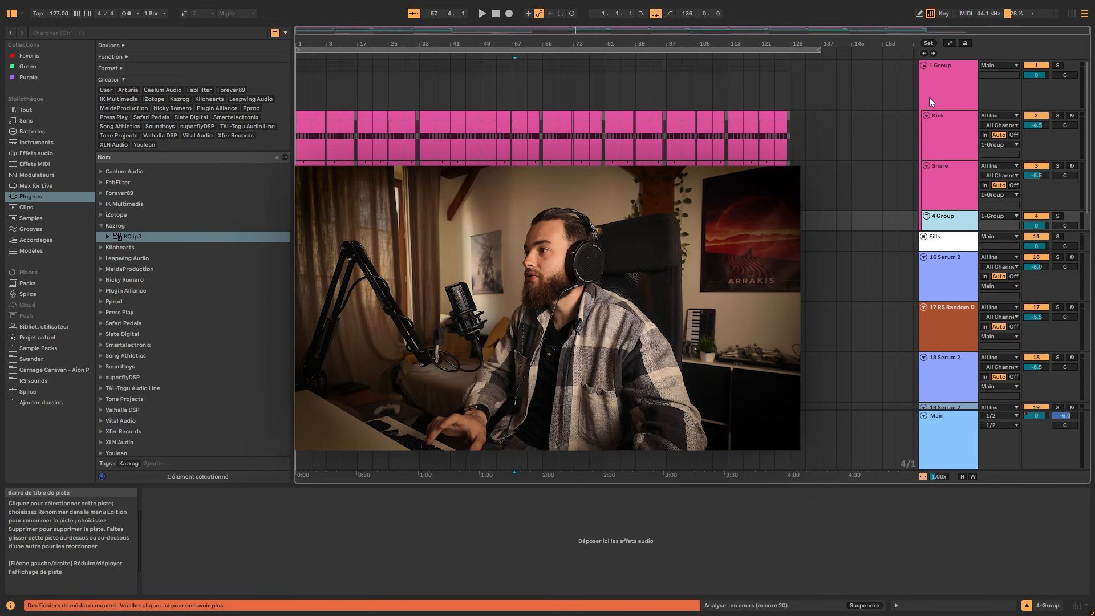
left_click(930, 97)
key("Left")
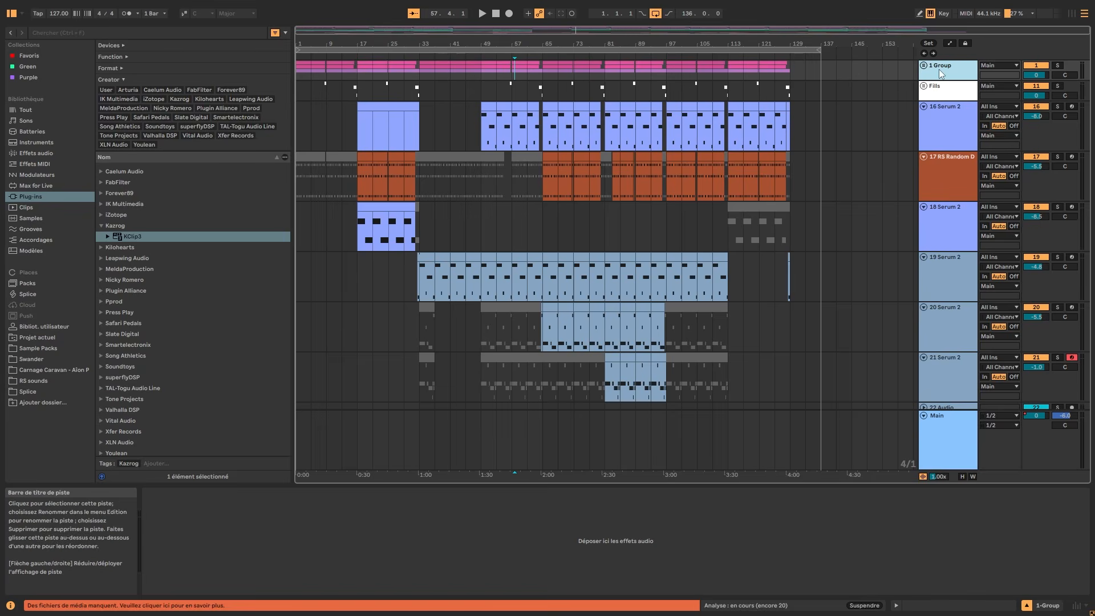
Unfold the main drum group and fold the Kick track inside it.
left_click(924, 66)
key("Left")
key("Right")
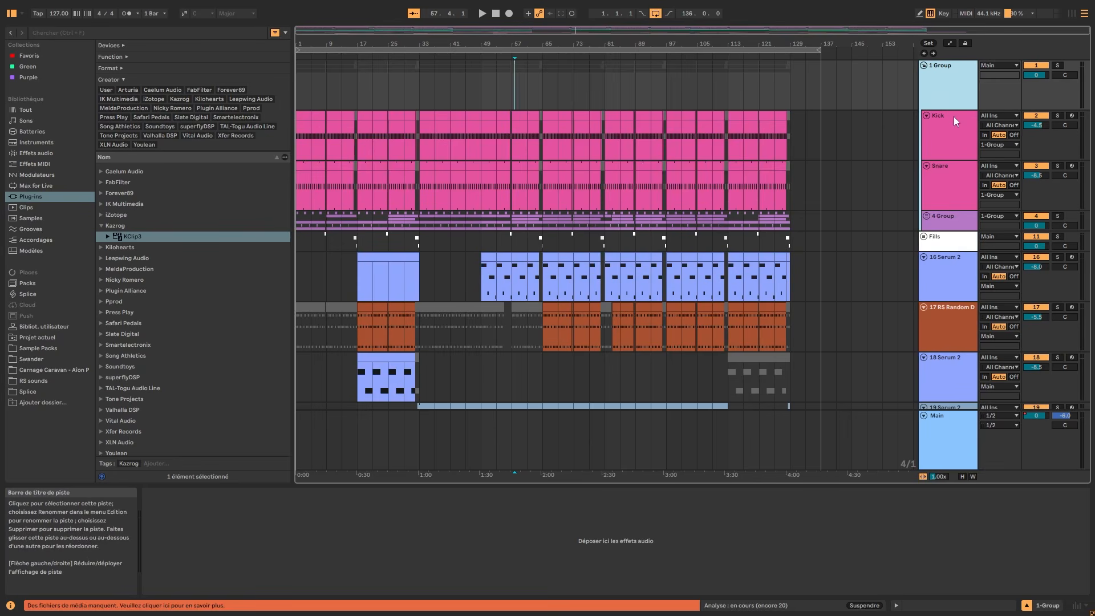
left_click(954, 117)
key("Left")
key("u")
key("u")
Fold the main drum group and lower its volume to -2.4 dB.
left_click(950, 83)
key("u")
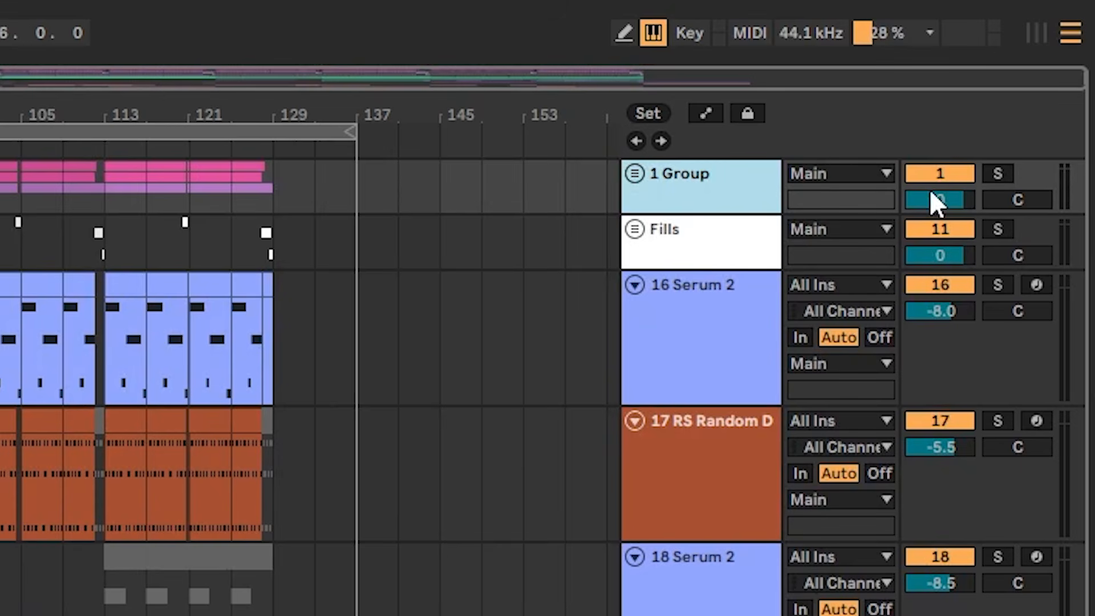
left_click_drag(935, 202, 935, 217)
Unfold the main drum group and lower the nested percussion group's volume to -5.3 dB.
left_click(731, 194)
key("Right")
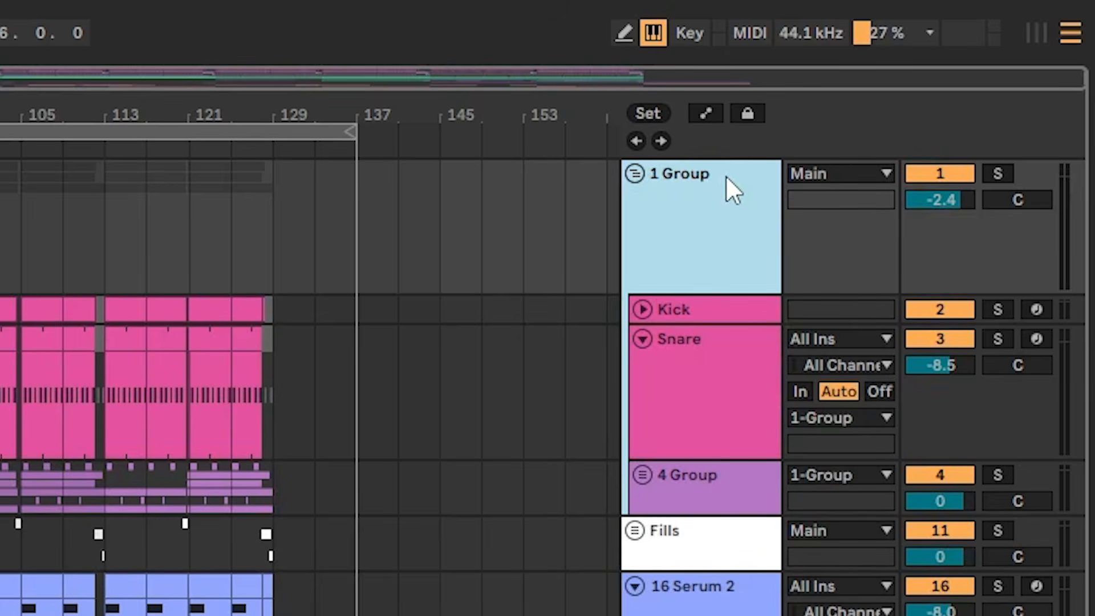
left_click(753, 502)
left_click_drag(945, 505, 946, 516)
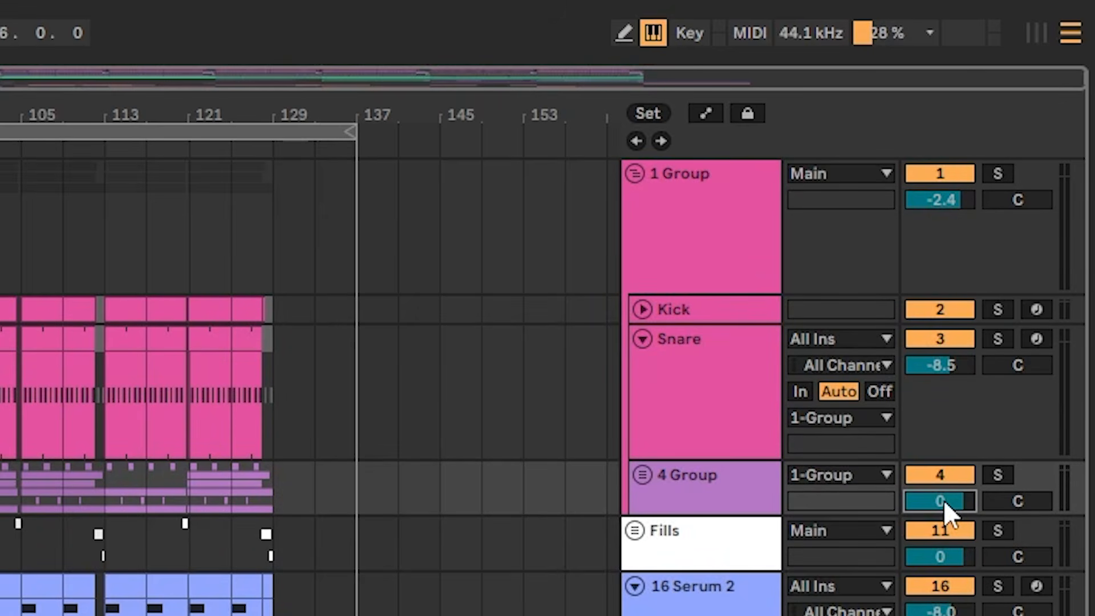
left_click_drag(944, 499, 943, 516)
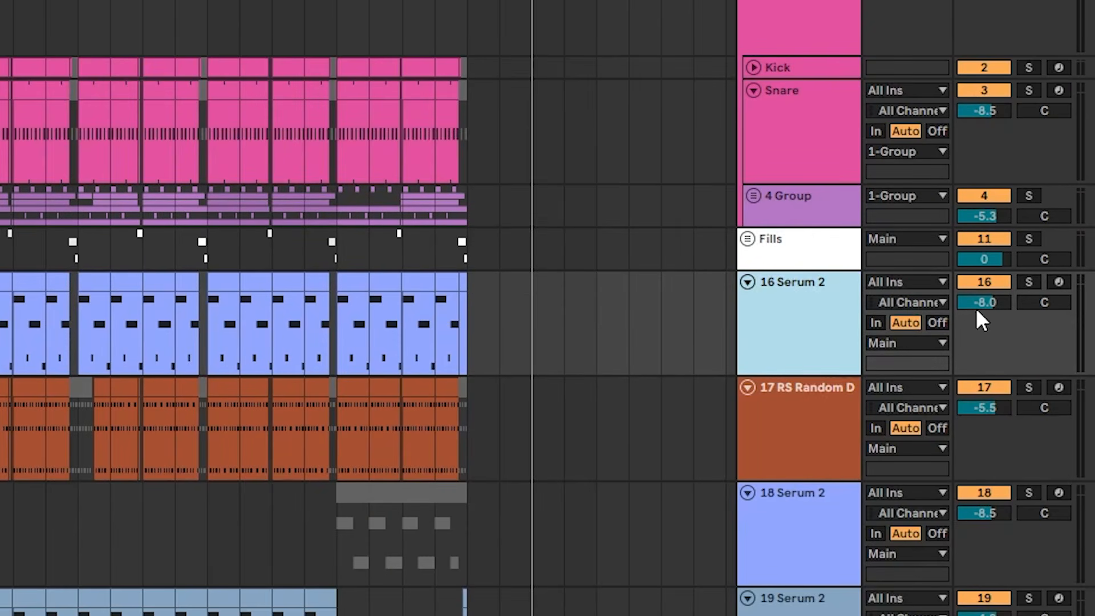
Set the volumes of 16 Serum 2 to -8.4 dB, 17 RS Random D to -5.2 dB and 18 Serum 2 to -7.8 dB.
left_click_drag(978, 305, 978, 320)
left_click_drag(978, 421, 978, 415)
left_click_drag(978, 523, 985, 519)
scroll(835, 422, "down", 2)
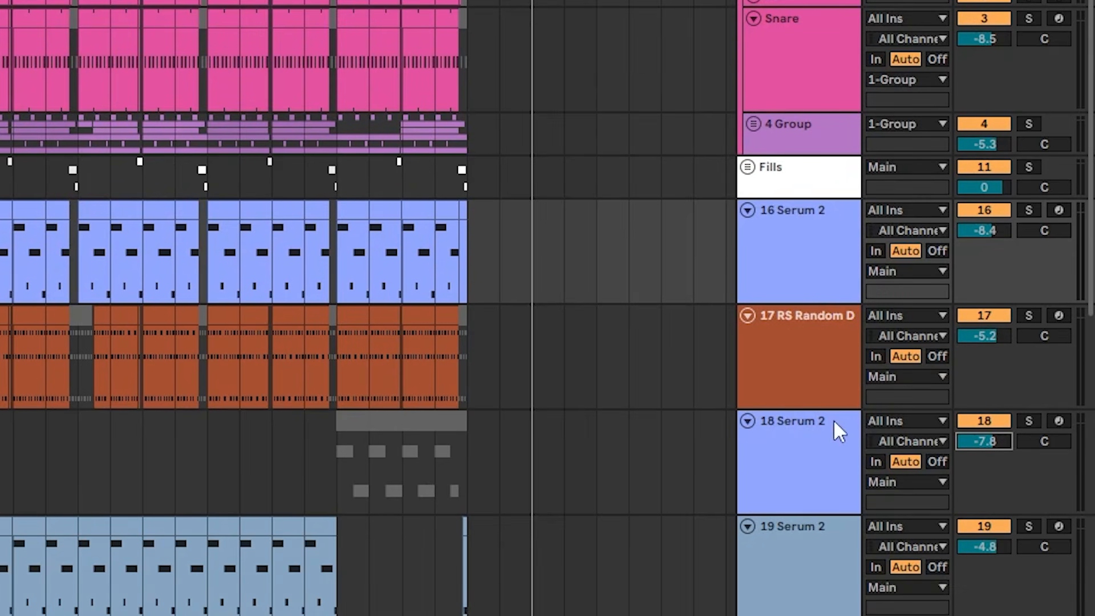
scroll(723, 416, "down", 5)
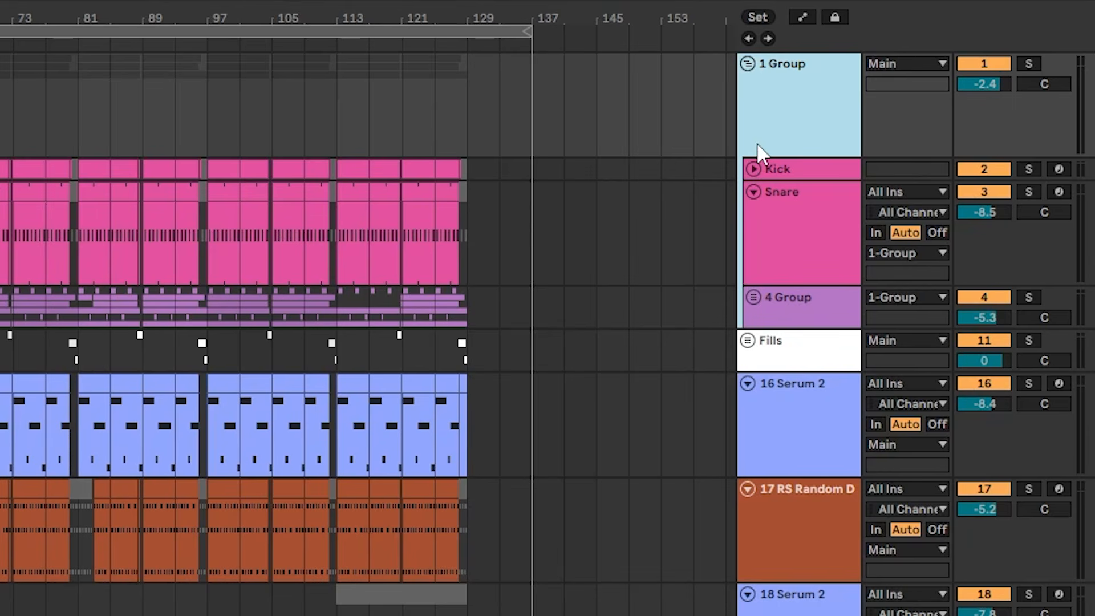
Rename the main drum group as Drums.
key("ctrl+r")
type("Drums")
key("Return")
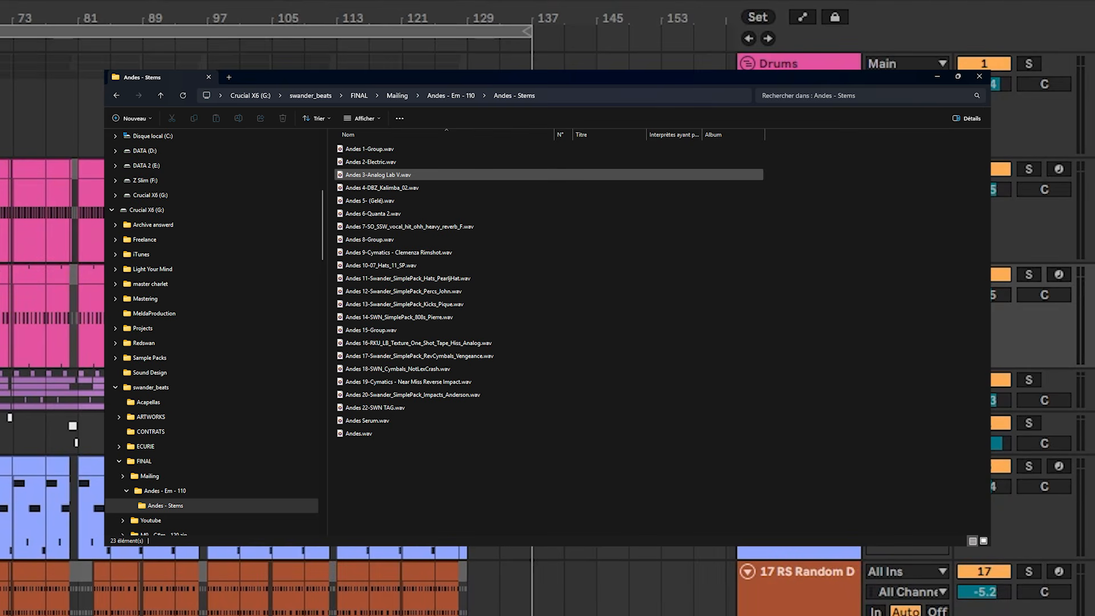
Add the number 1 in front of the Drums group's name so it reads 1 Drums.
left_click(761, 125)
key("ctrl+r")
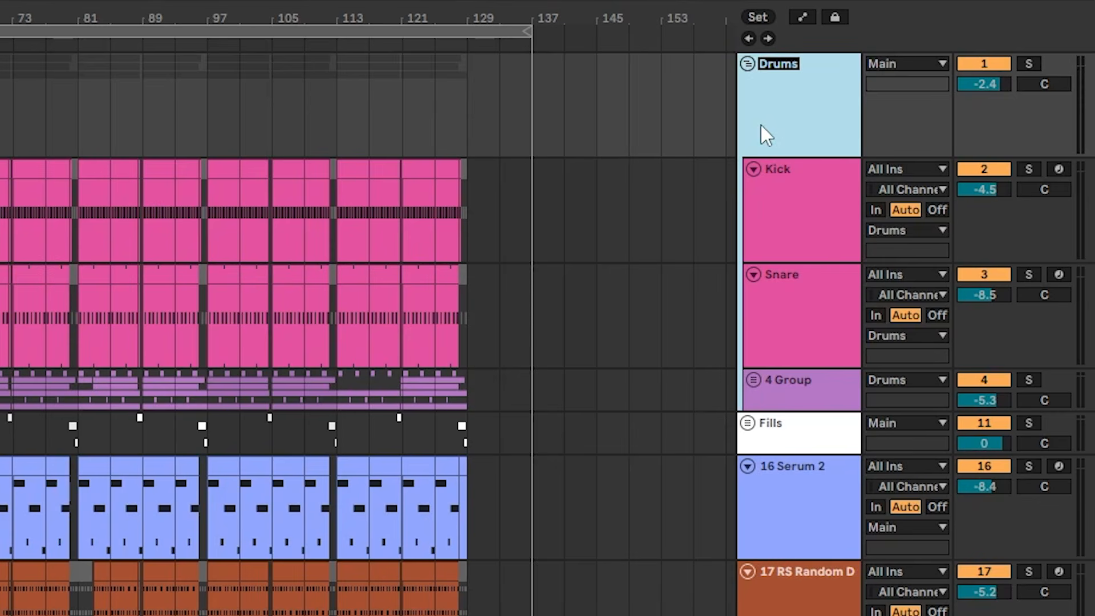
key("Home")
type("1")
key("Return")
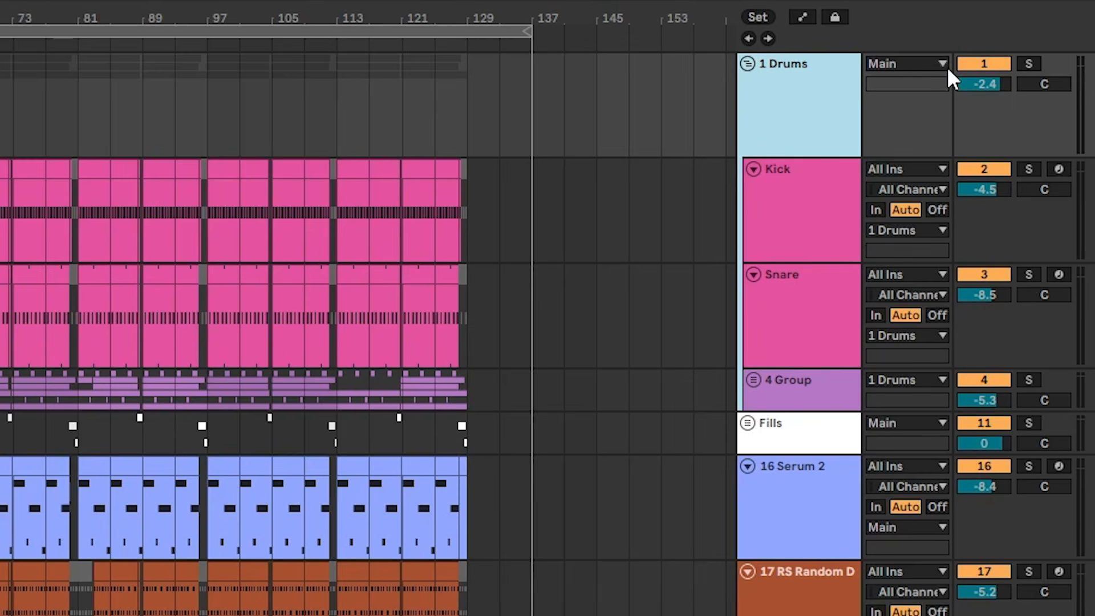
Add a # sign in front of the Fills group's name for automatic track numbering.
left_click(813, 546)
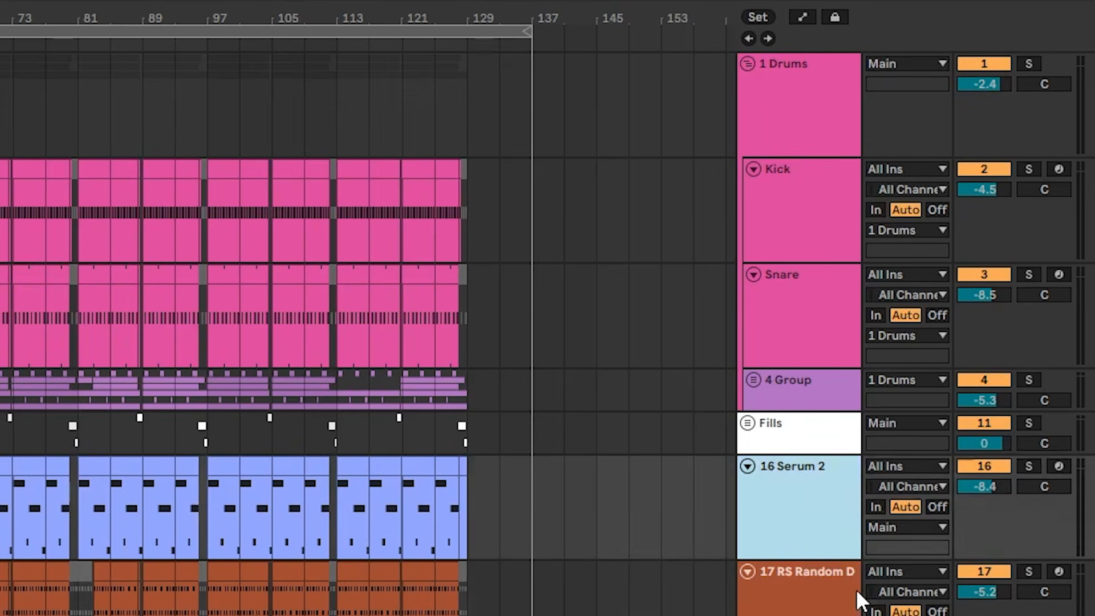
key("Up")
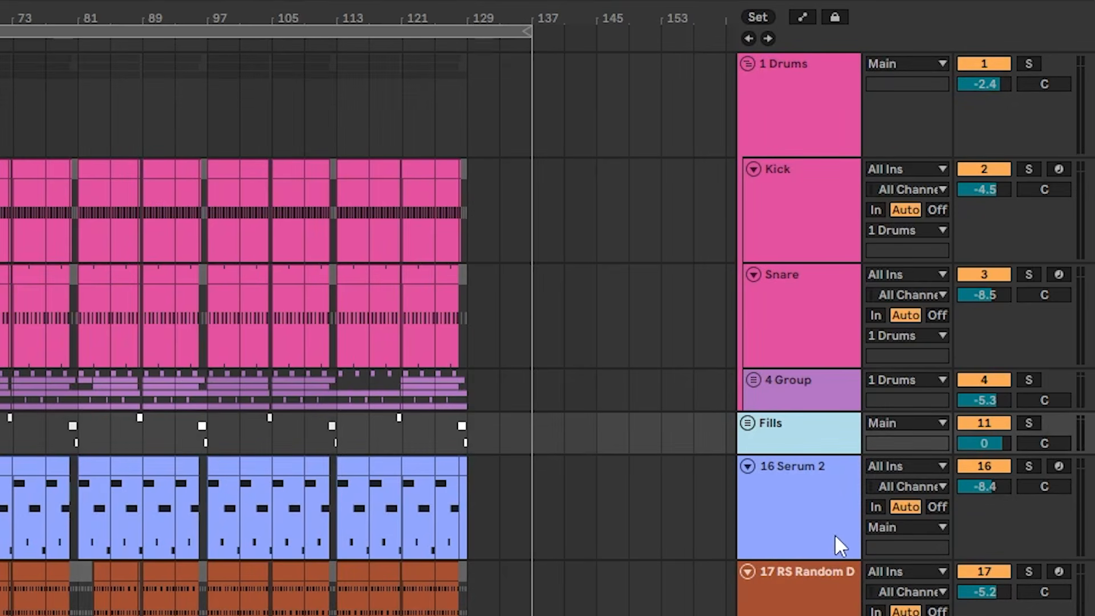
key("ctrl+r")
key("Left")
key("F2")
type("# v")
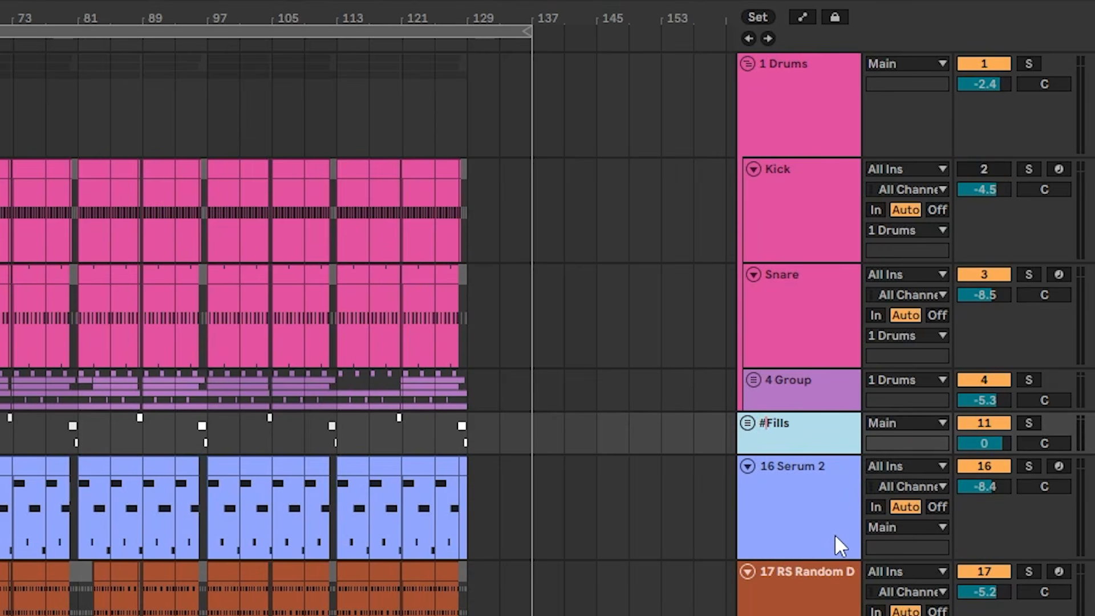
key("BackSpace")
key("Return")
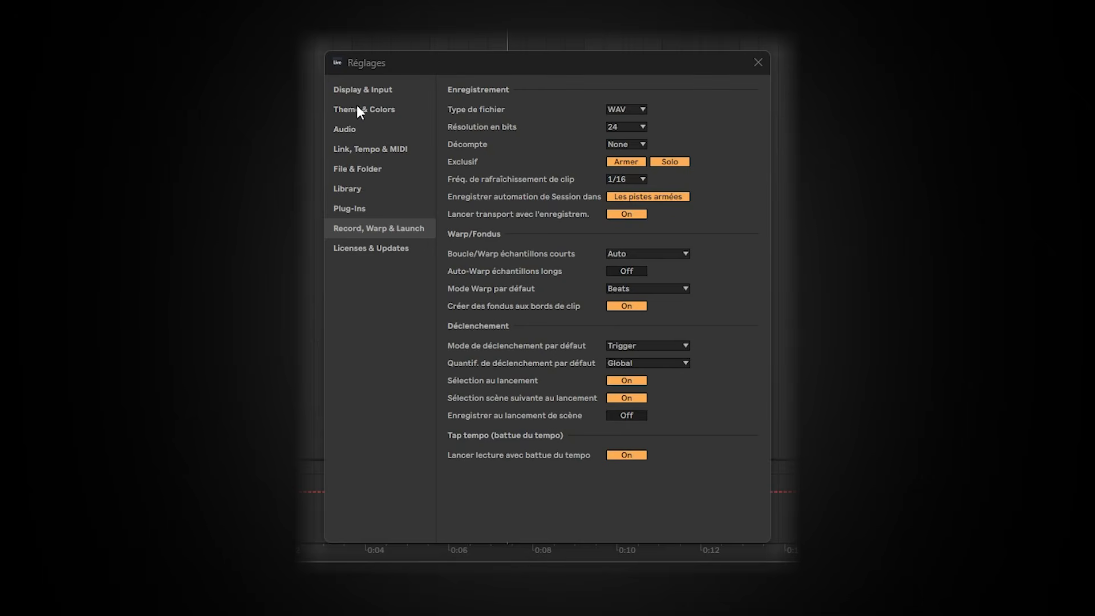
Show the Display & Input settings and insert an empty two-bar MIDI clip at the start of the second track.
left_click(355, 96)
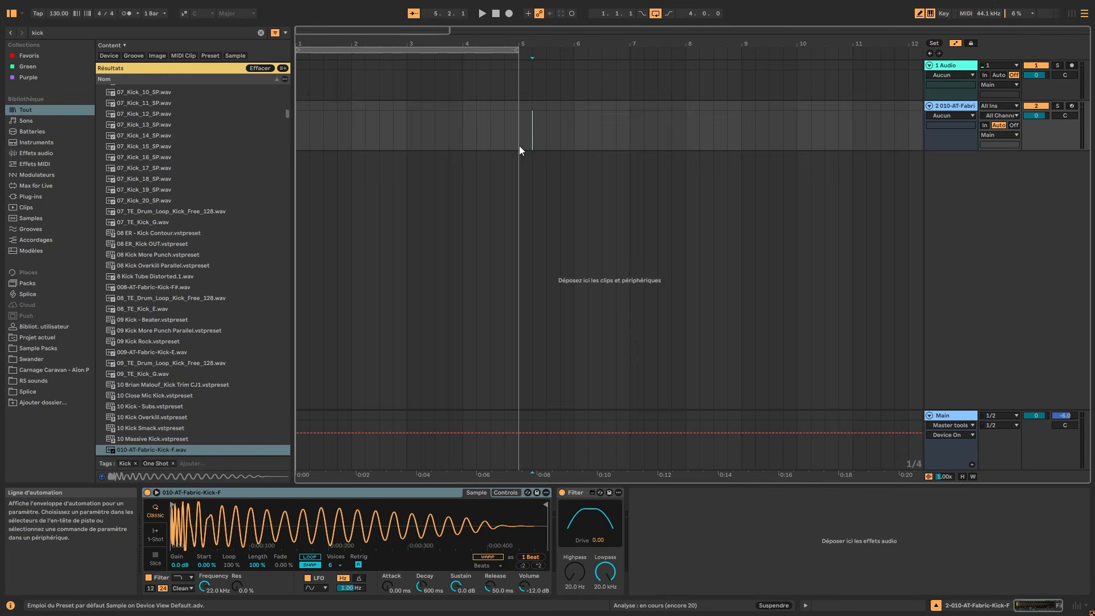
left_click_drag(520, 144, 385, 144)
left_click_drag(307, 140, 399, 133)
key("ctrl+shift+m")
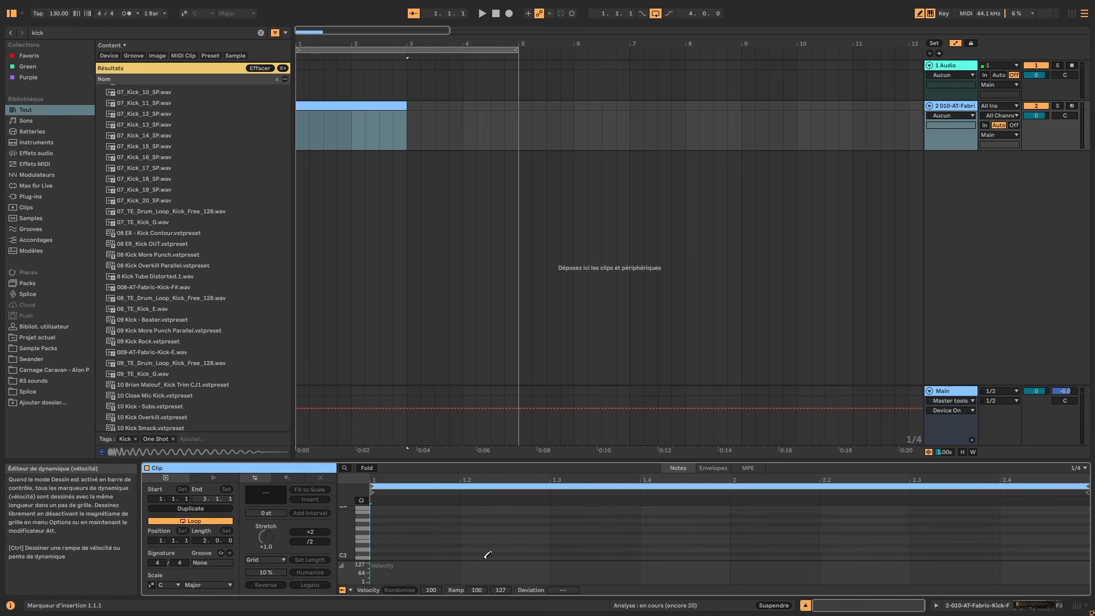
Enlarge the clip's note editor and draw one-beat notes at varying pitches across the two bars.
key("ctrl+alt+e")
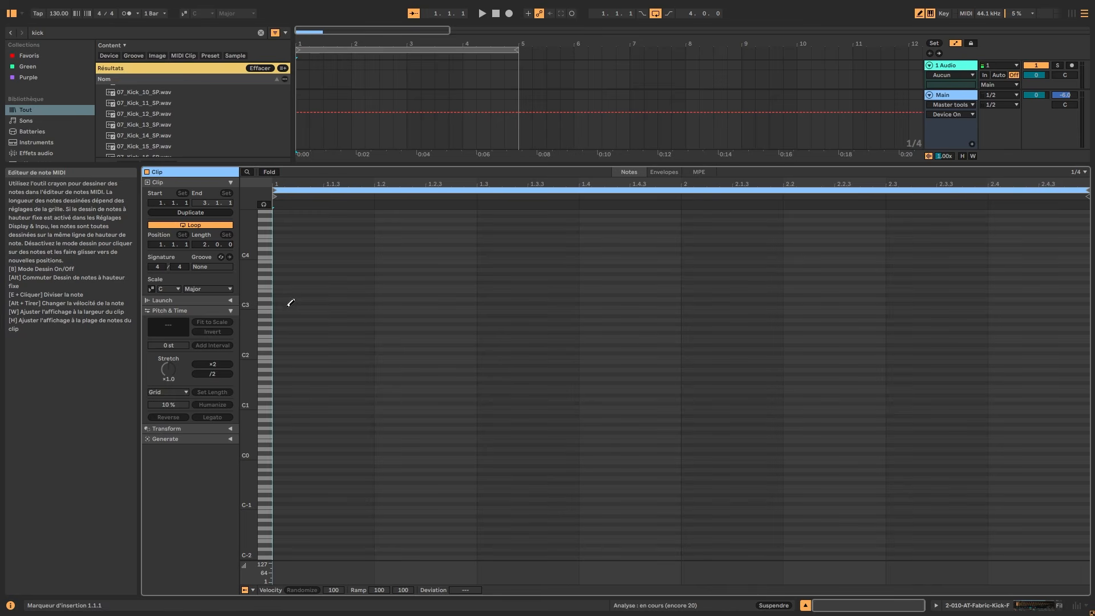
mouse_move(291, 302)
left_mouse_down()
mouse_move(415, 300)
mouse_move(553, 335)
mouse_move(713, 301)
mouse_move(837, 303)
mouse_move(843, 197)
left_mouse_up()
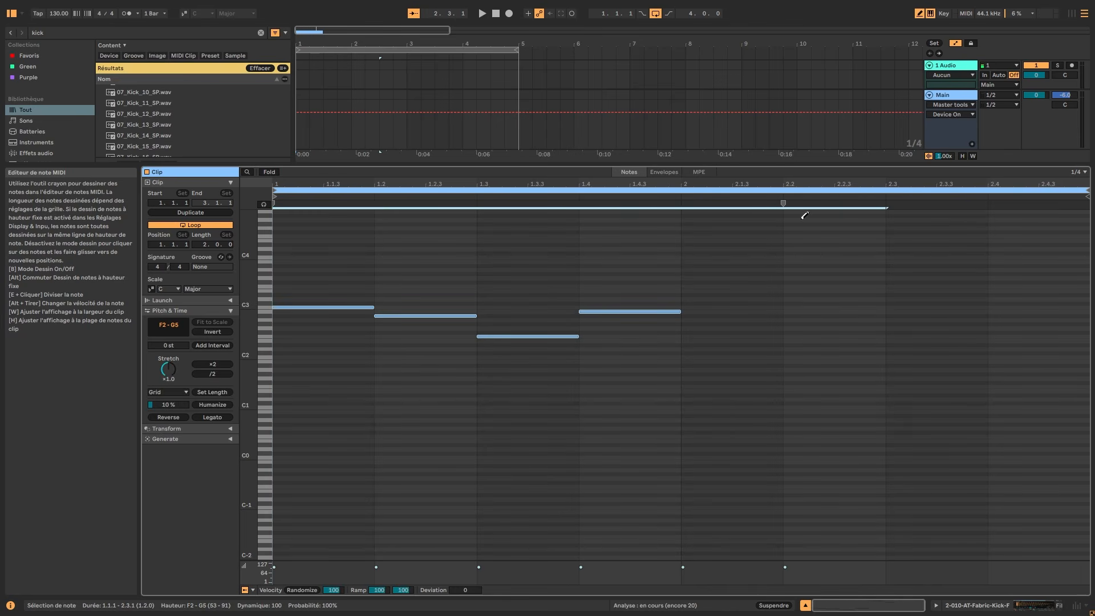
left_click_drag(804, 265, 807, 303)
left_click_drag(924, 324, 930, 329)
left_click_drag(999, 363, 995, 304)
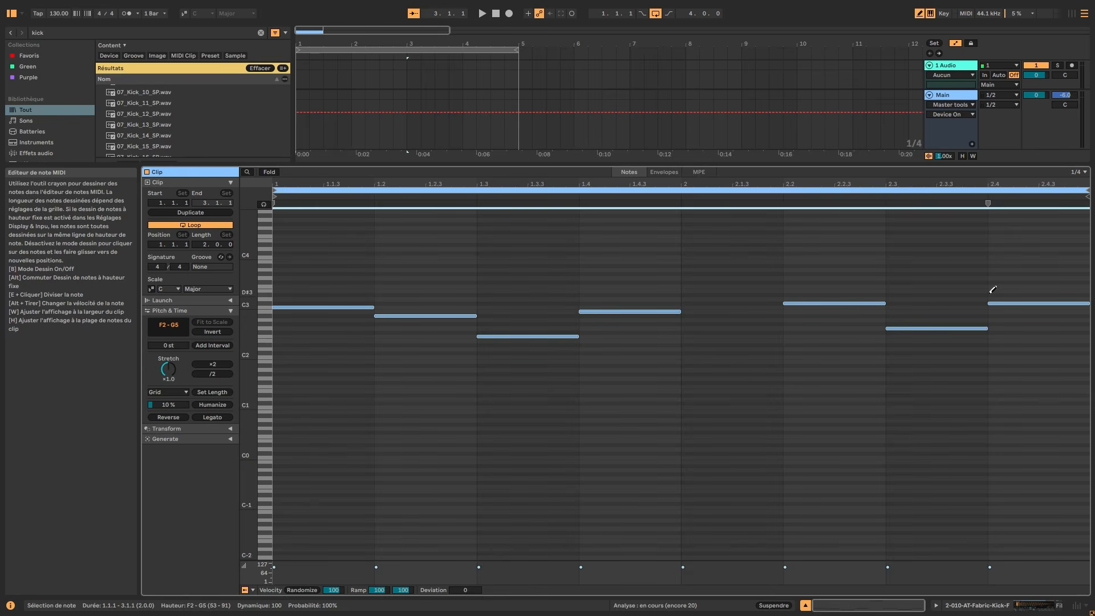
Leave draw mode and delete the drawn notes that follow the first C3 note.
left_click(267, 309)
key("b")
left_click_drag(429, 290, 989, 379)
key("Delete")
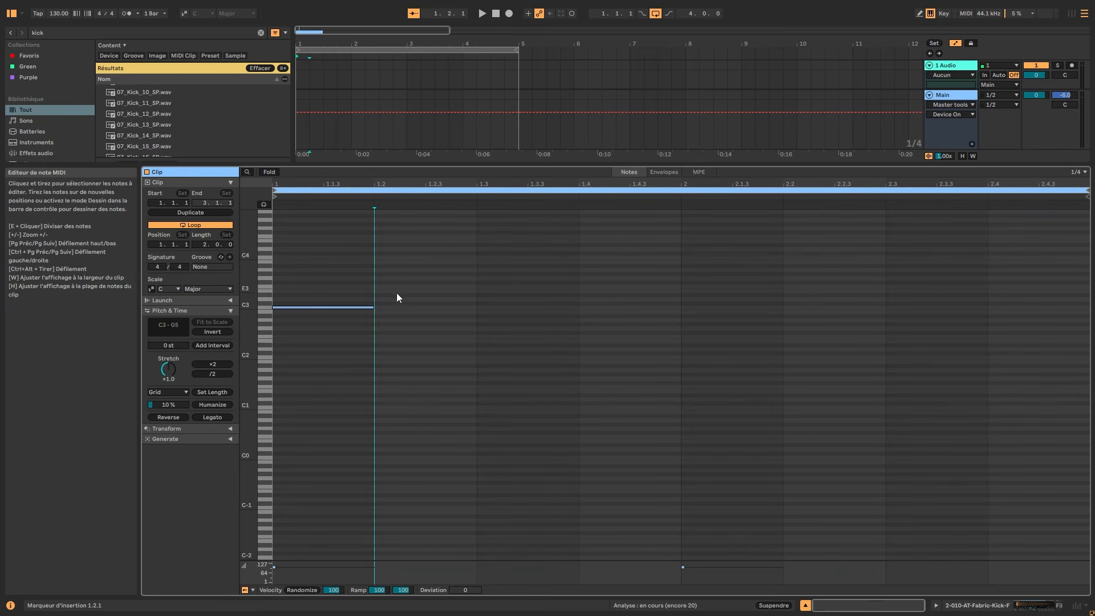
Duplicate the C3 note four times along consecutive beats.
key("ctrl+a")
key("ctrl+d")
key("ctrl+d")
key("ctrl+d")
key("ctrl+d")
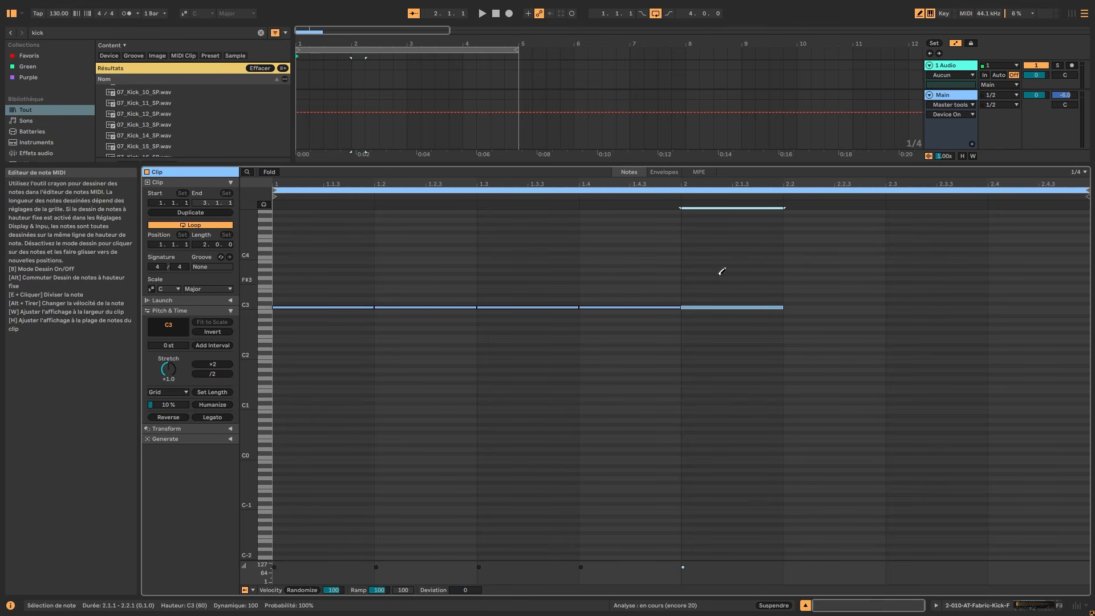
Clear the existing notes and draw a continuous row of one-beat C3 notes across both bars of the MIDI clip.
key("b")
left_click_drag(751, 264, 337, 363)
key("Delete")
key("b")
left_click(291, 308)
mouse_move(293, 305)
left_mouse_down()
mouse_move(669, 301)
mouse_move(628, 237)
mouse_move(519, 257)
mouse_move(625, 163)
mouse_move(885, 238)
mouse_move(596, 200)
mouse_move(577, 222)
mouse_move(852, 318)
mouse_move(919, 606)
mouse_move(724, 237)
mouse_move(1000, 320)
mouse_move(977, 278)
left_mouse_up()
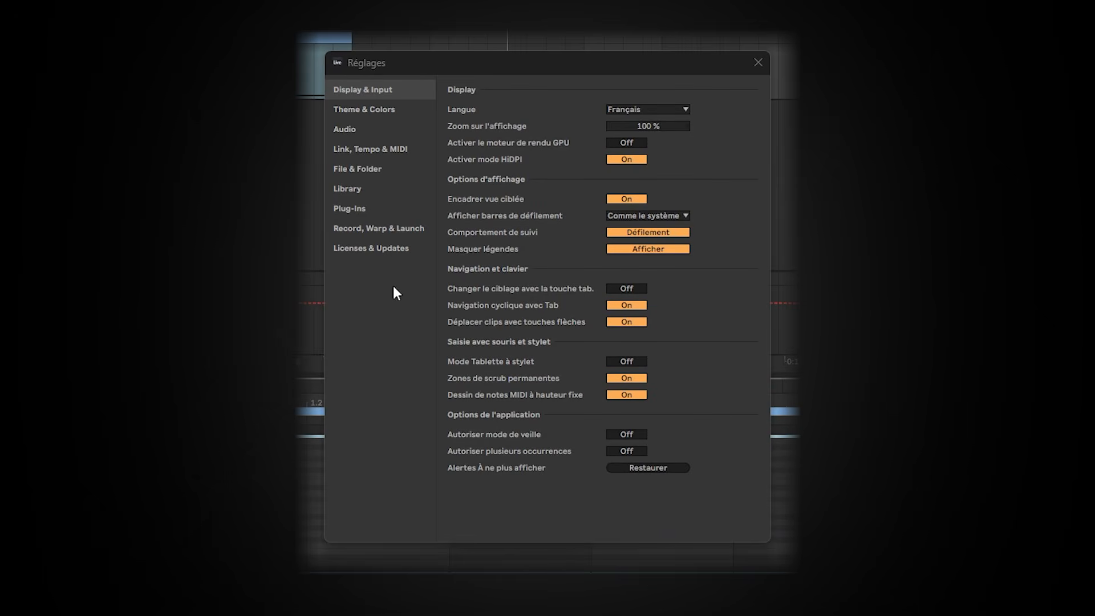
Show the Record, Warp & Launch settings and place Swander_BeautifulSnares_4.wav at bar 5 on the first audio track.
left_click(404, 231)
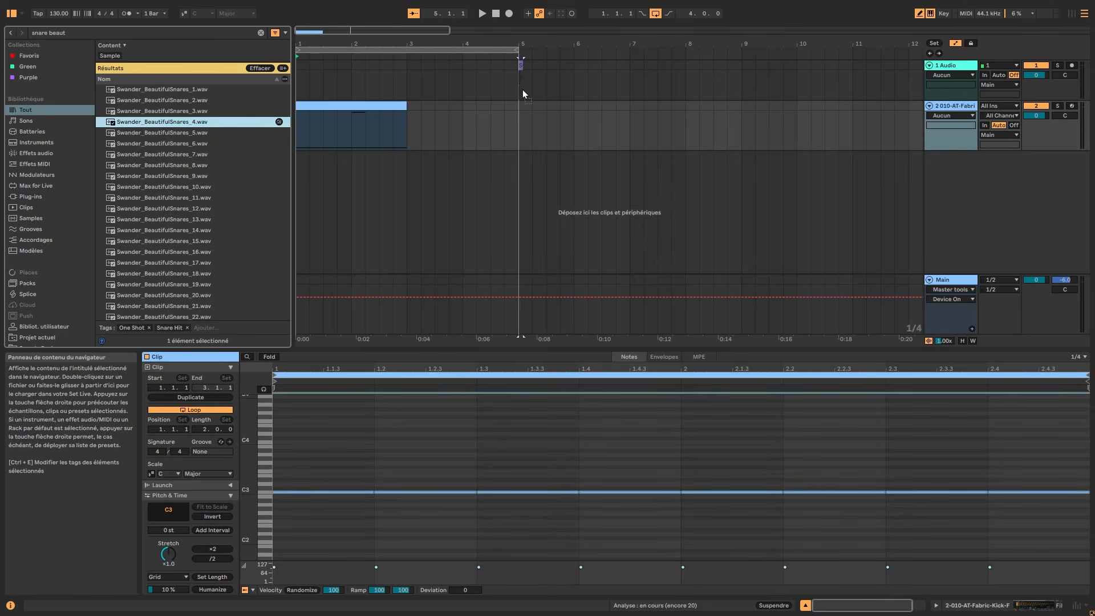
left_click(523, 90)
left_click_drag(525, 44, 570, 162)
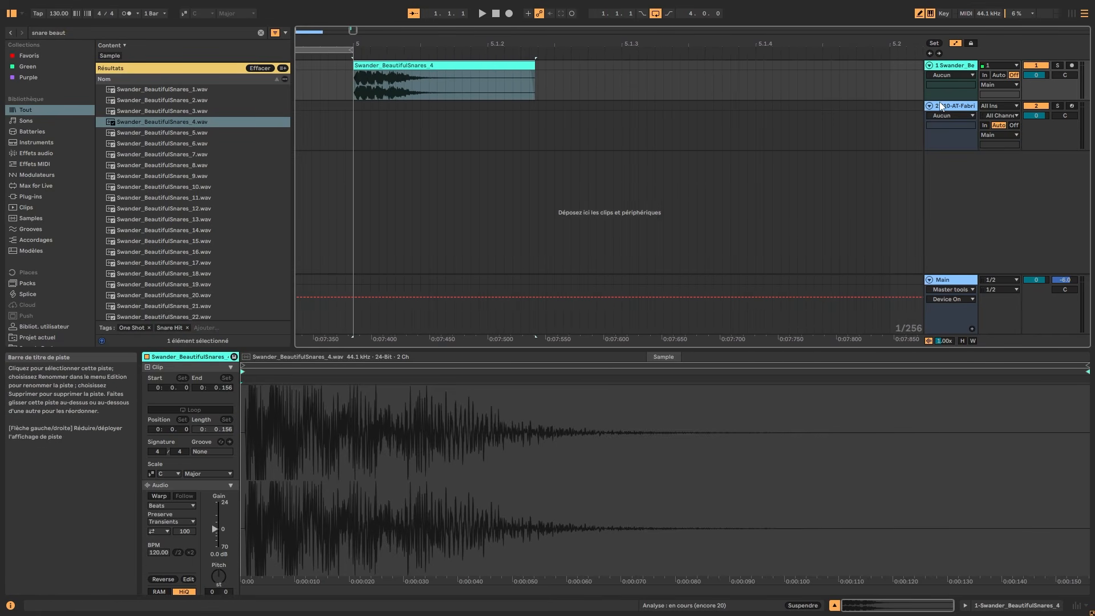
key("z")
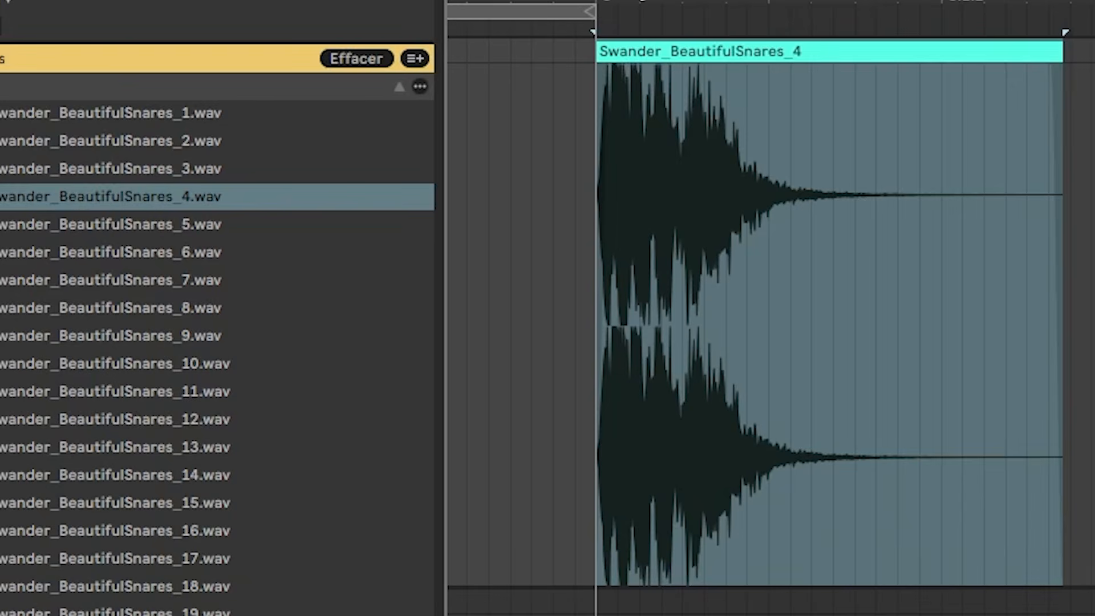
Reveal the fade handles on the snare clip and remove the fade-in at its start.
left_click_drag(401, 45, 414, 103)
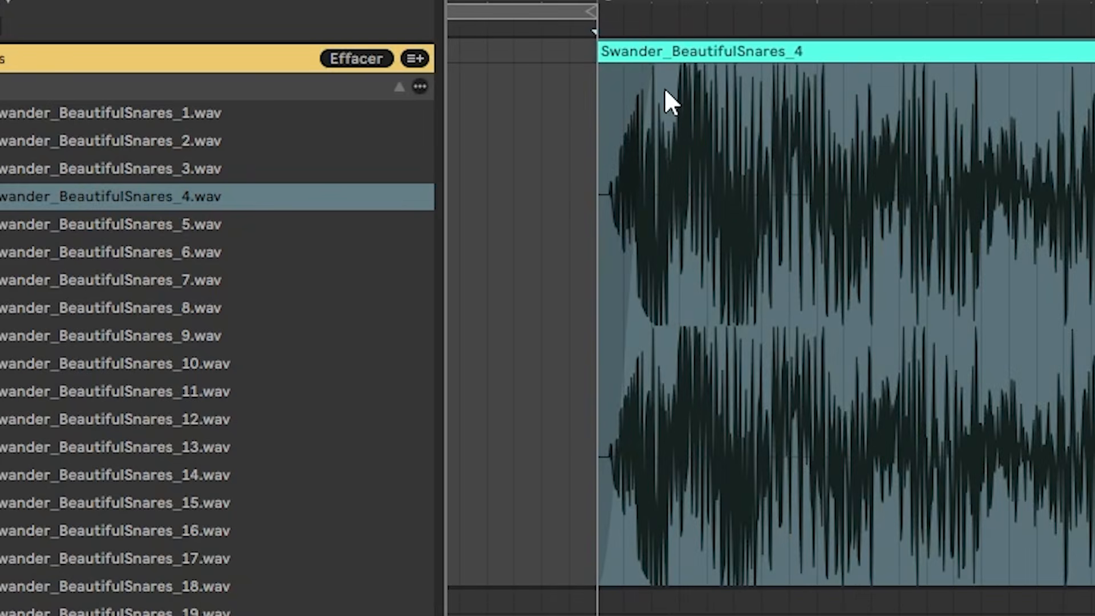
left_click_drag(664, 87, 662, 77)
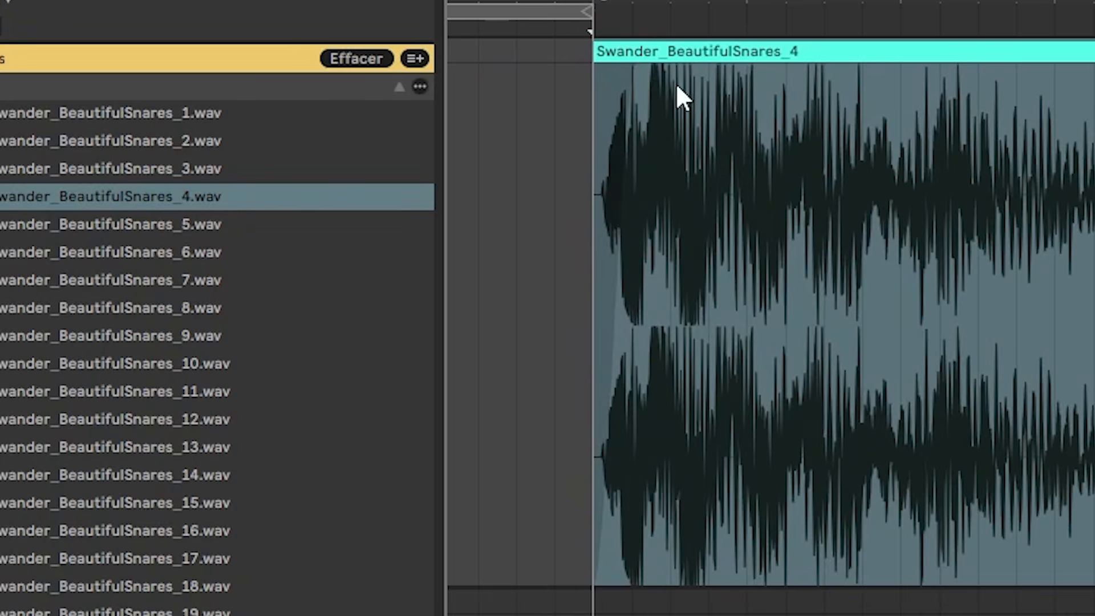
left_click(677, 86)
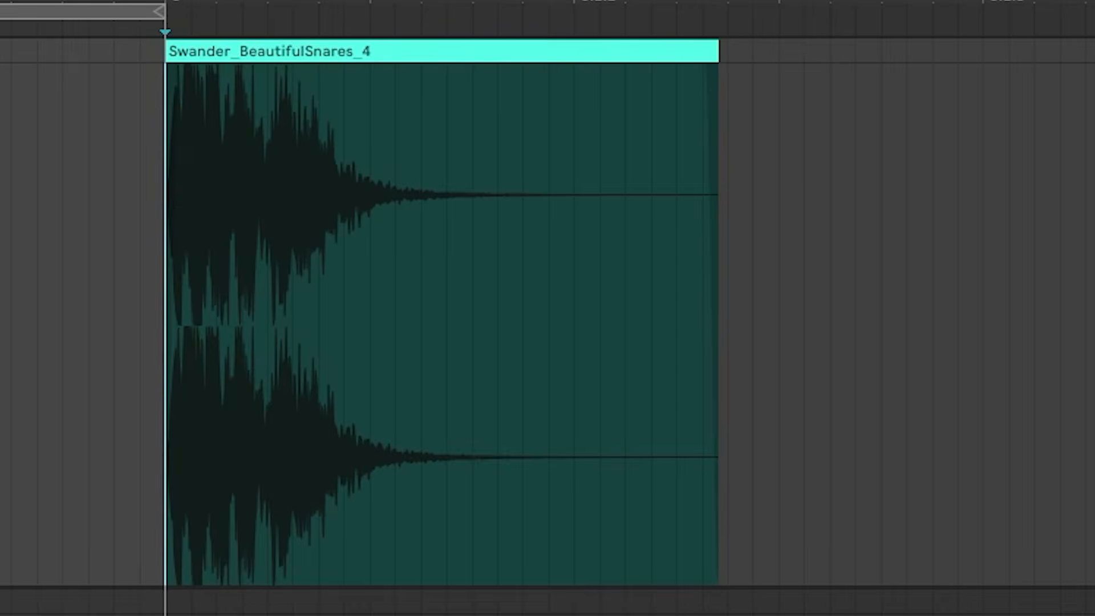
left_click_drag(162, 4, 185, 143)
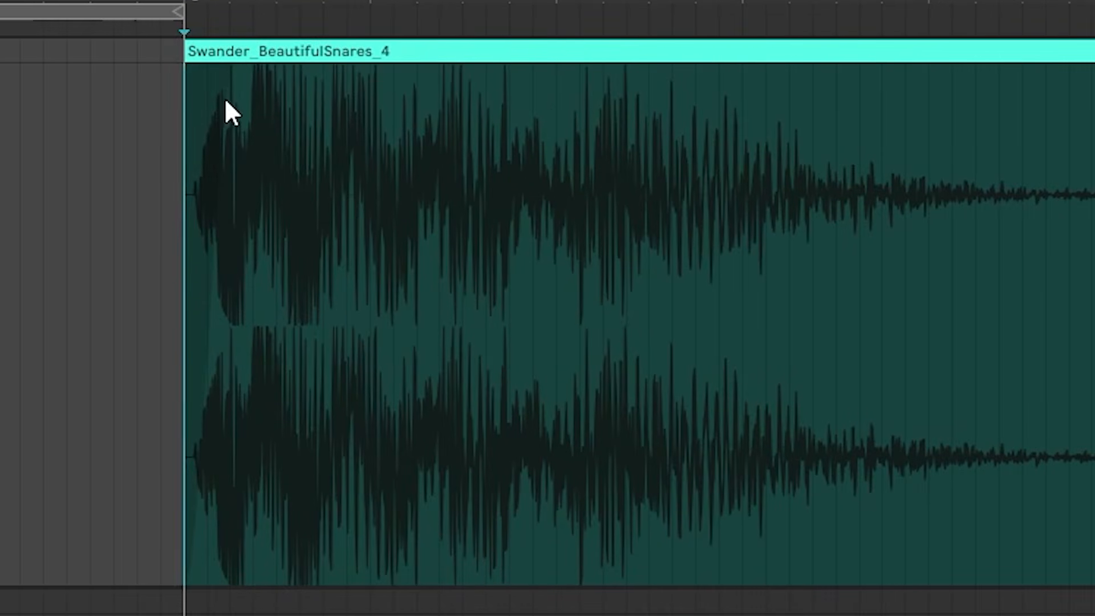
left_click(258, 77)
key("a")
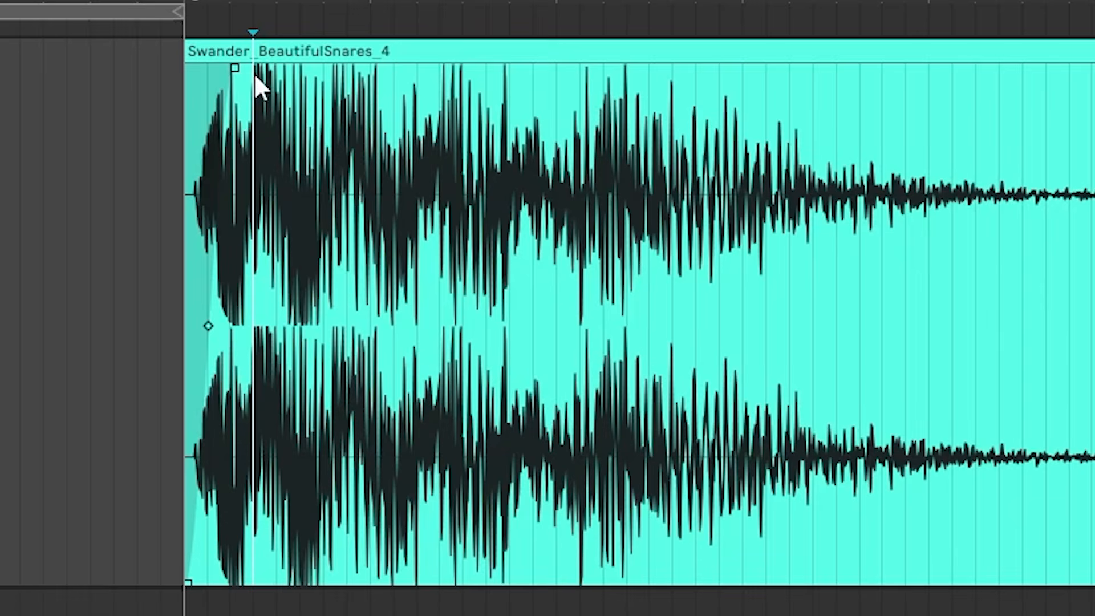
left_click_drag(234, 68, 114, 55)
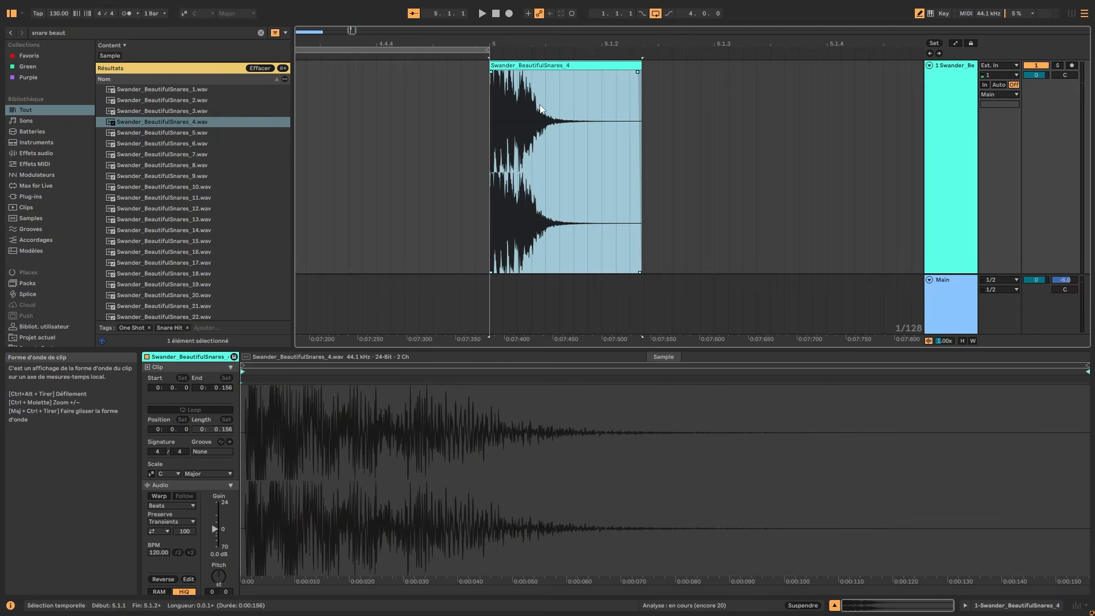
Duplicate the opening slice of the snare clip so that five short slices sit back to back from bar 5.
left_click(493, 135)
left_click_drag(493, 136, 550, 148)
key("ctrl+d")
key("ctrl+d")
key("ctrl+d")
key("ctrl+d")
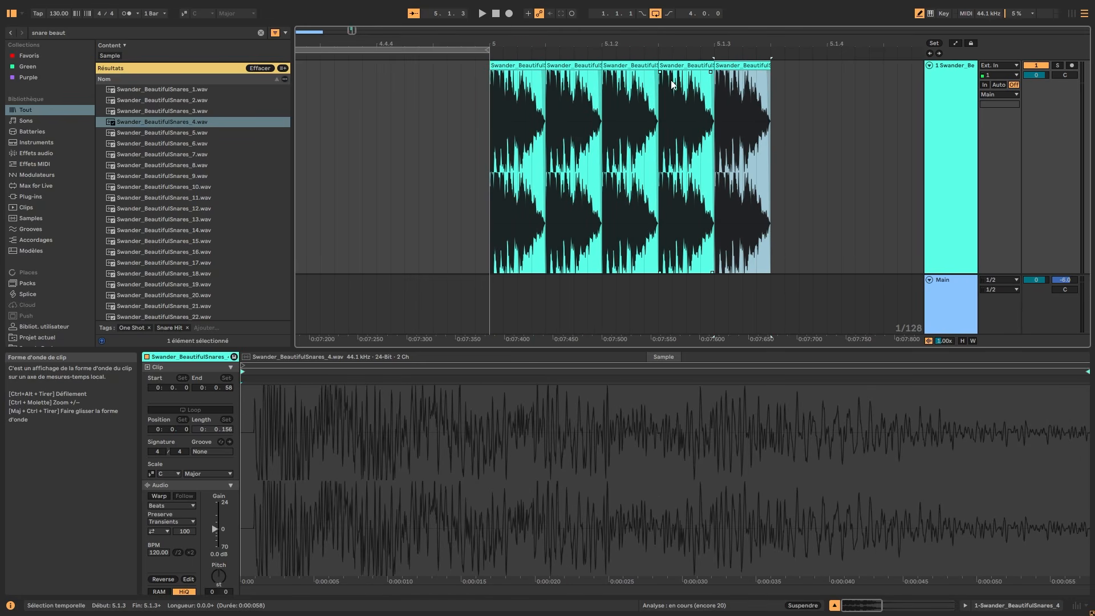
left_click_drag(640, 45, 640, 89)
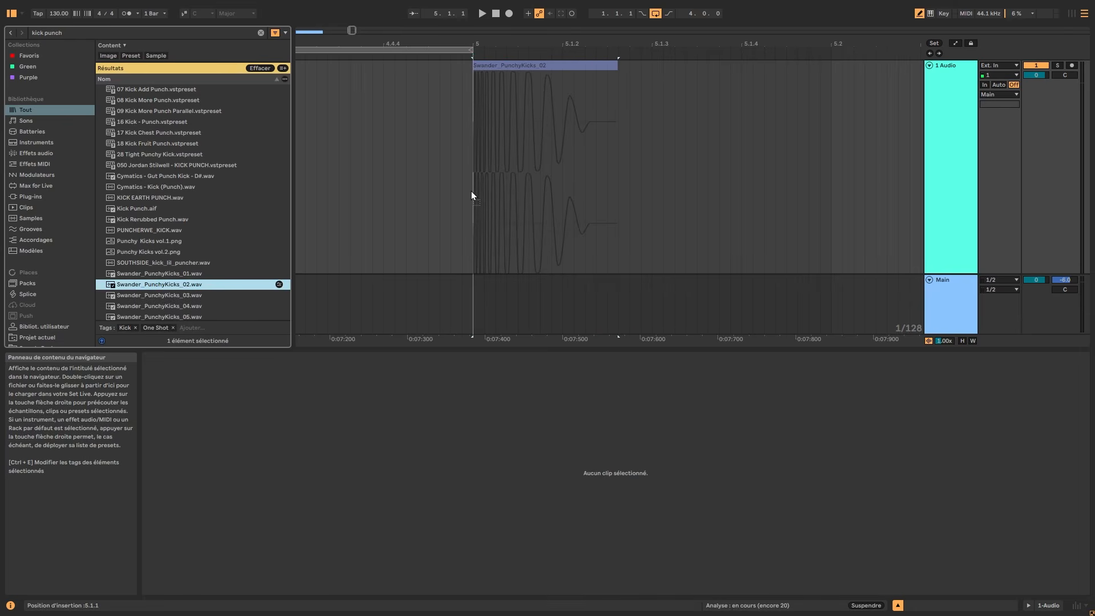
Place Swander_PunchyKicks_02.wav at bar 5 and duplicate its first sixteenth-note slice back to back up to 5.2.4.
left_click_drag(471, 190, 559, 199)
key("ctrl+d")
key("ctrl+d")
key("ctrl+d")
key("ctrl+d")
key("ctrl+d")
key("ctrl+d")
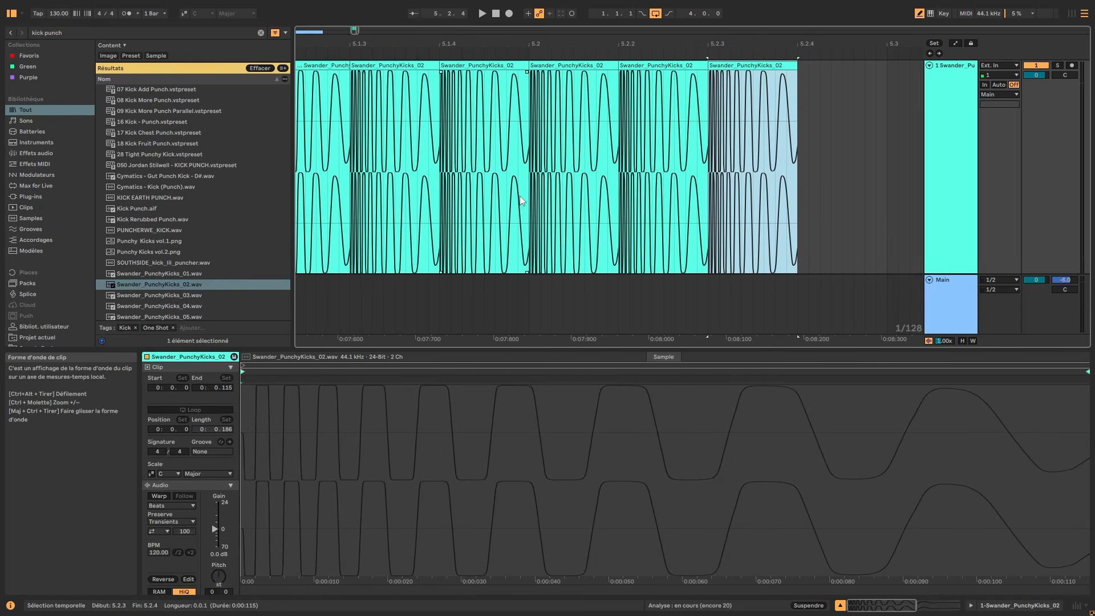
left_click_drag(481, 43, 632, 39)
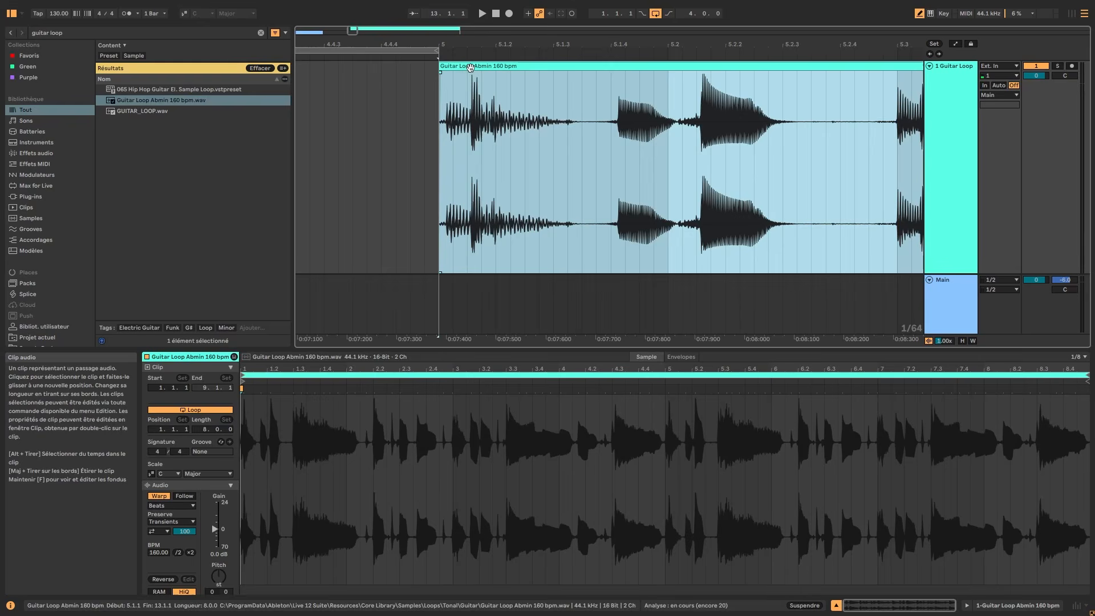
Cut the guitar loop off at 7.3.1 and duplicate the remaining section directly after it, up to 10.1.1.
left_click_drag(453, 45, 449, 17)
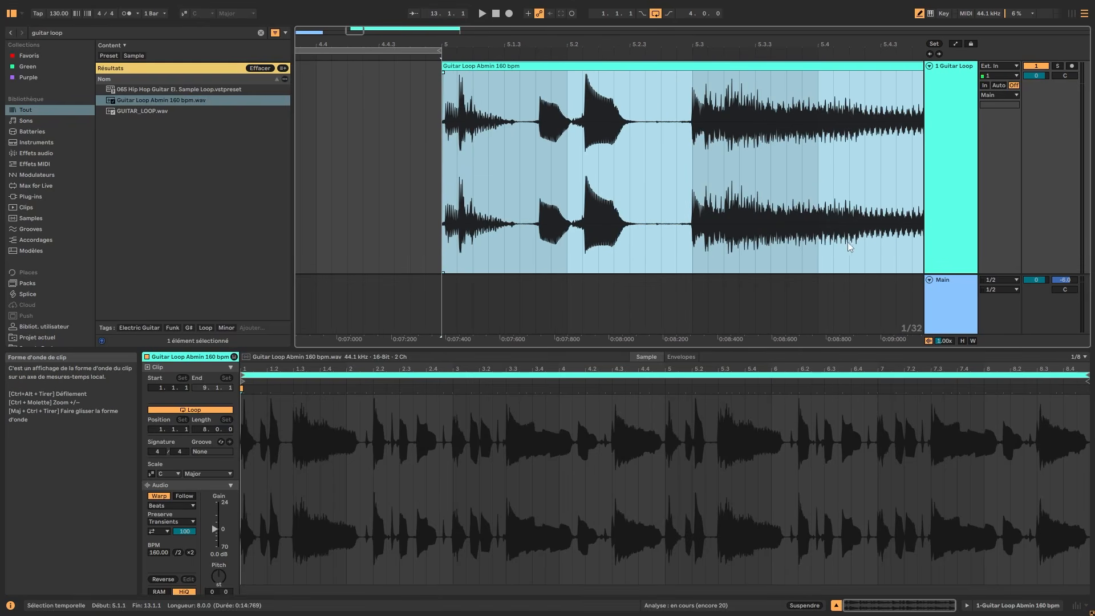
left_click(943, 281)
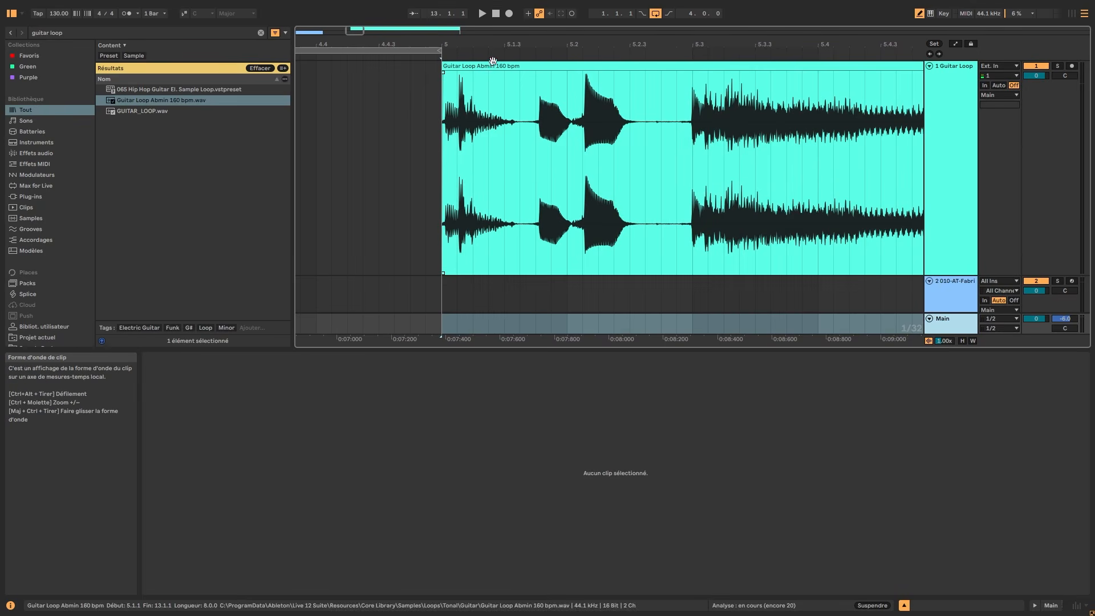
left_click_drag(481, 44, 480, 25)
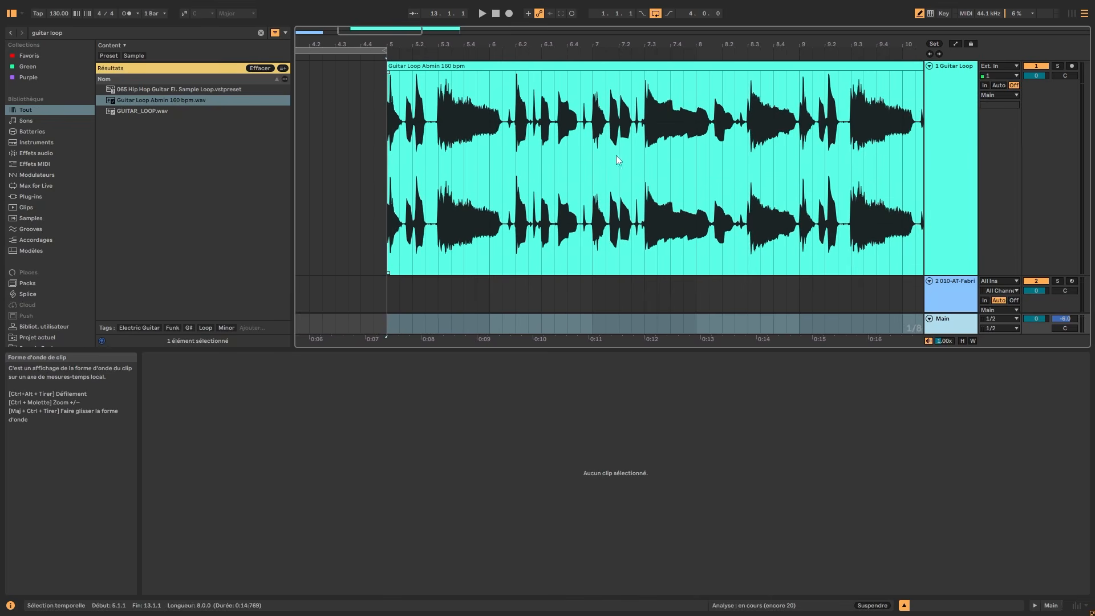
left_click(655, 163)
left_click_drag(655, 163, 838, 114)
key("Delete")
left_click_drag(851, 66, 621, 68)
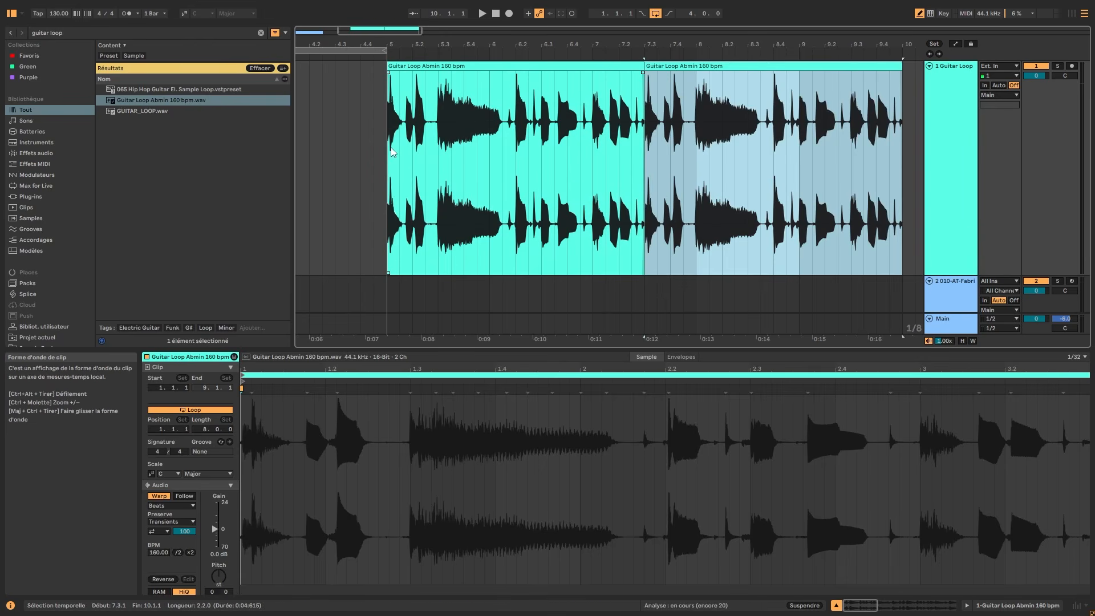
Select the range from 7.2.1 to 7.4.1 across the join between the two guitar loop clips.
left_click_drag(391, 149, 679, 192)
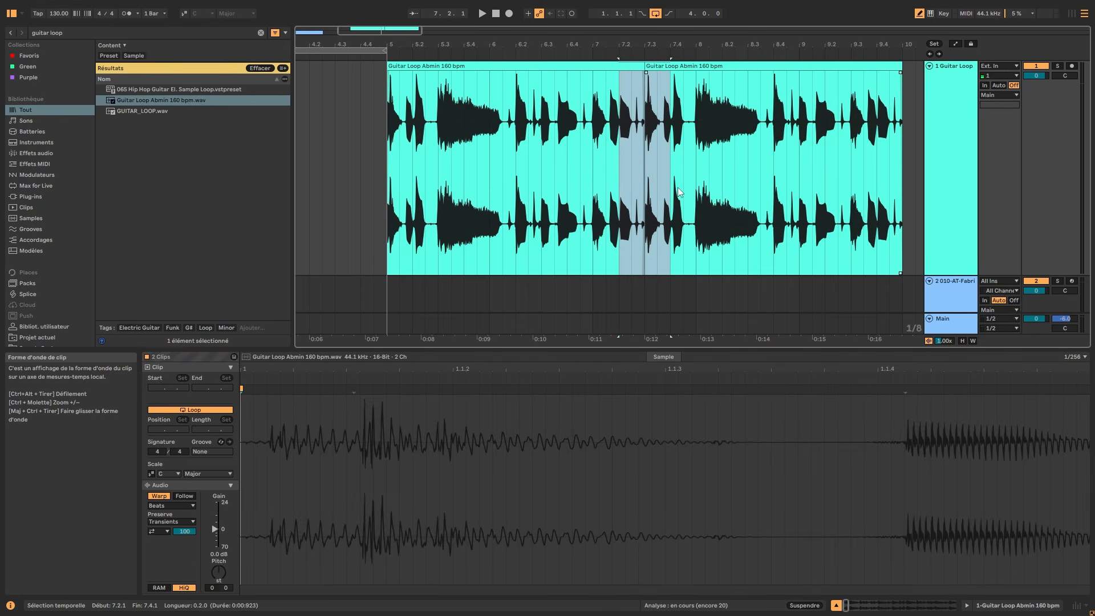